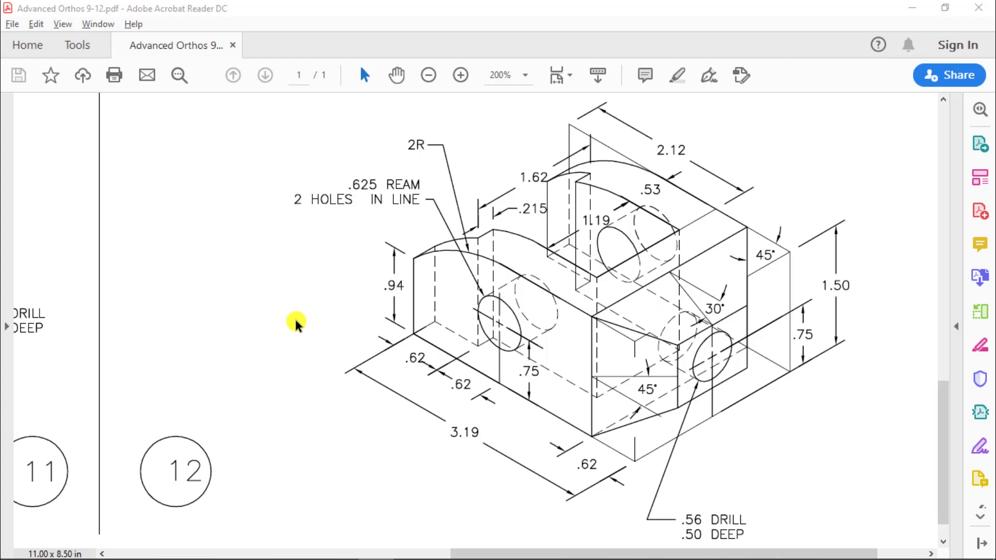
Create a new Standard.ipt part and start a 2D sketch on the XY plane
key(alt+Tab)
key(alt+Tab)
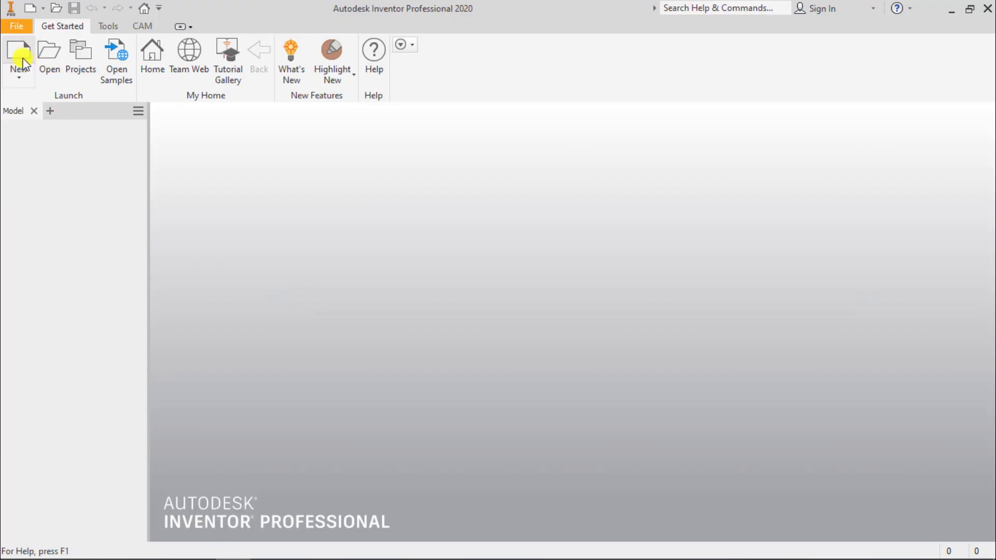
click(20, 54)
double_click(680, 154)
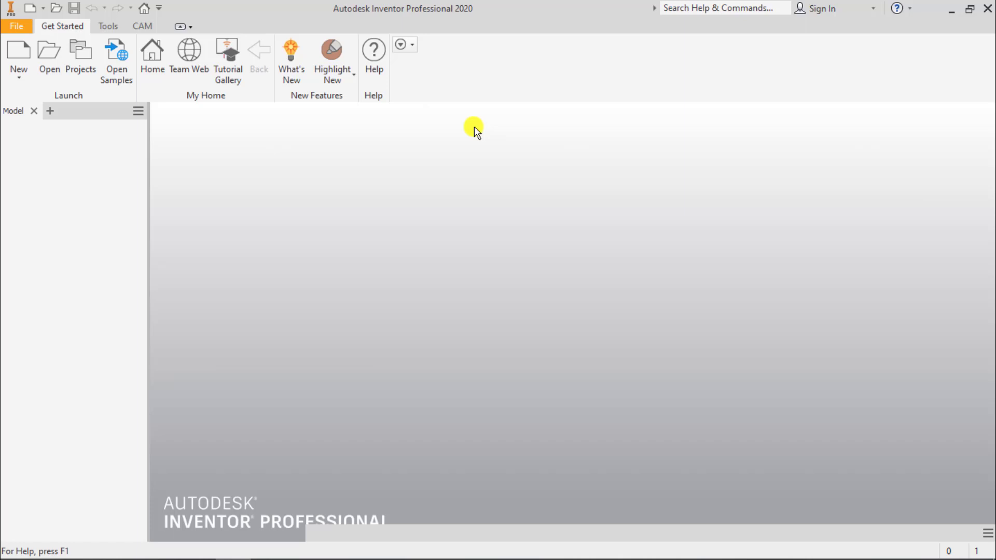
click(30, 51)
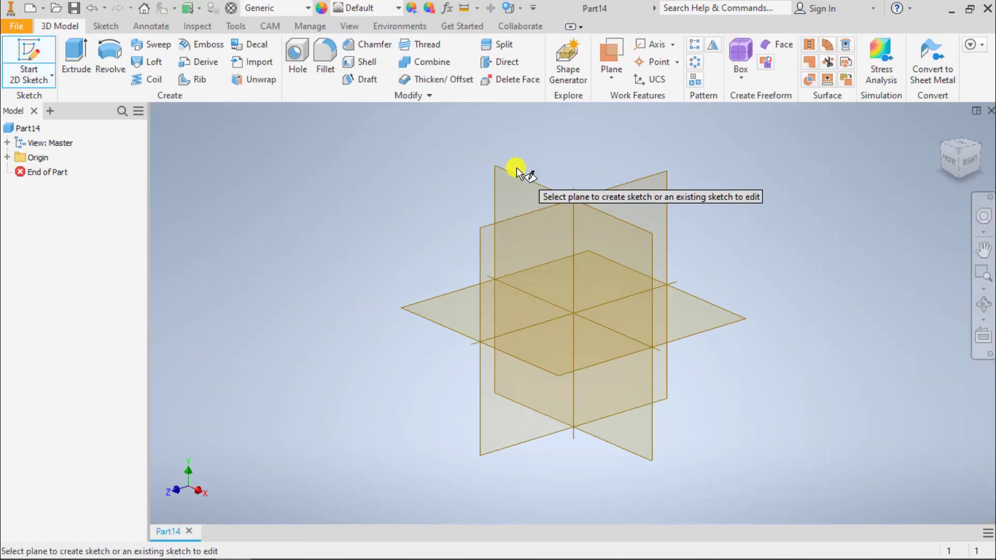
click(455, 172)
Draw the open profile lines: 3.19 base, 1.5 right side, top line and .94 left side
click(77, 57)
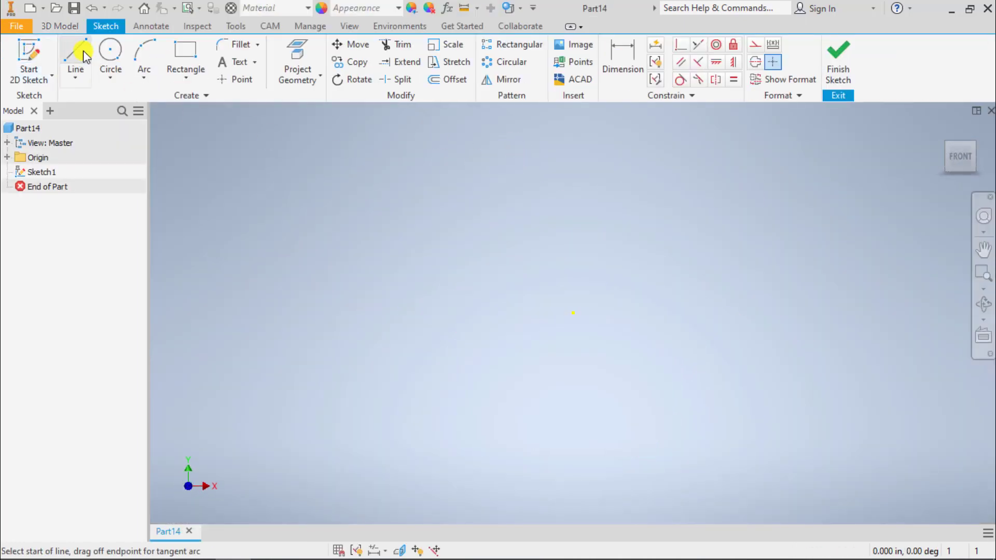
click(573, 312)
text(3.19)
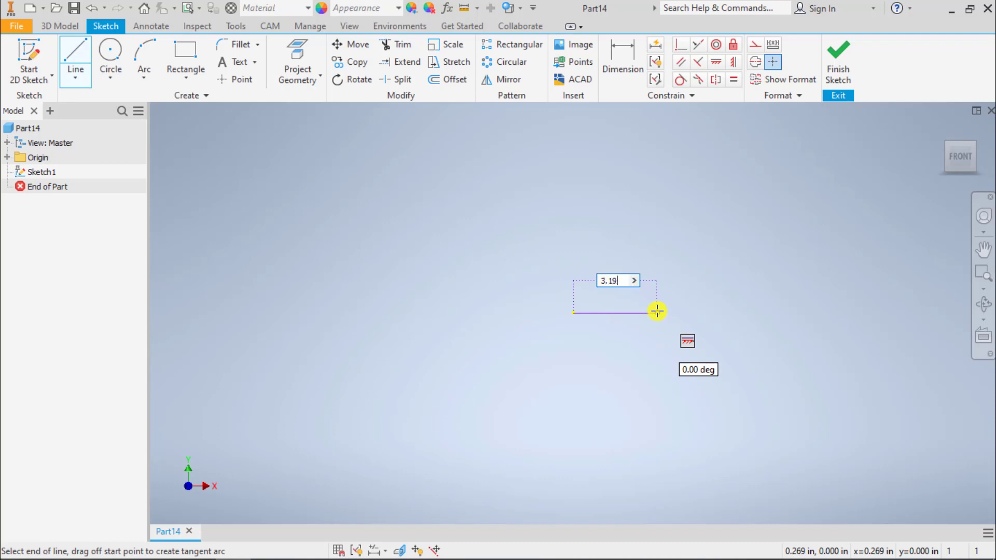
key(Return)
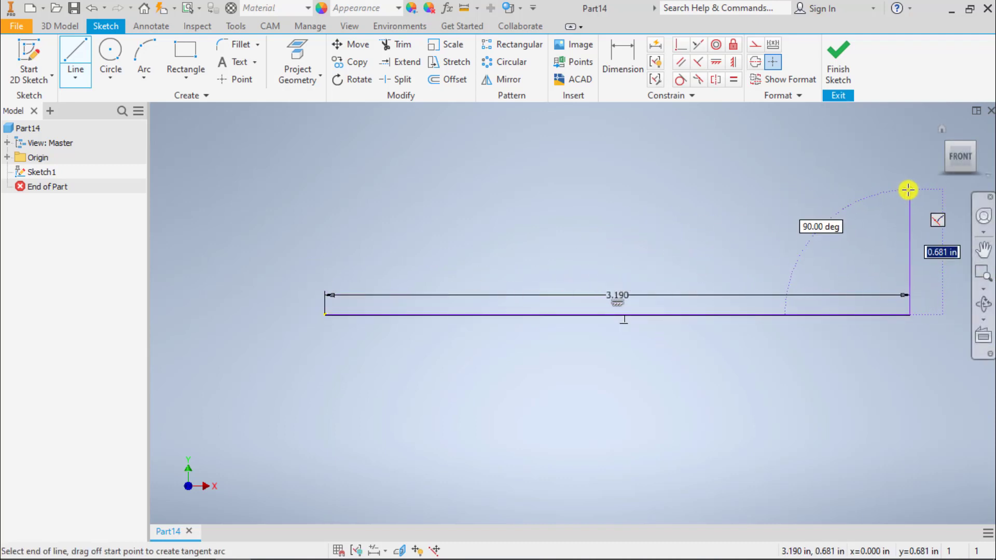
text(1.5)
key(Return)
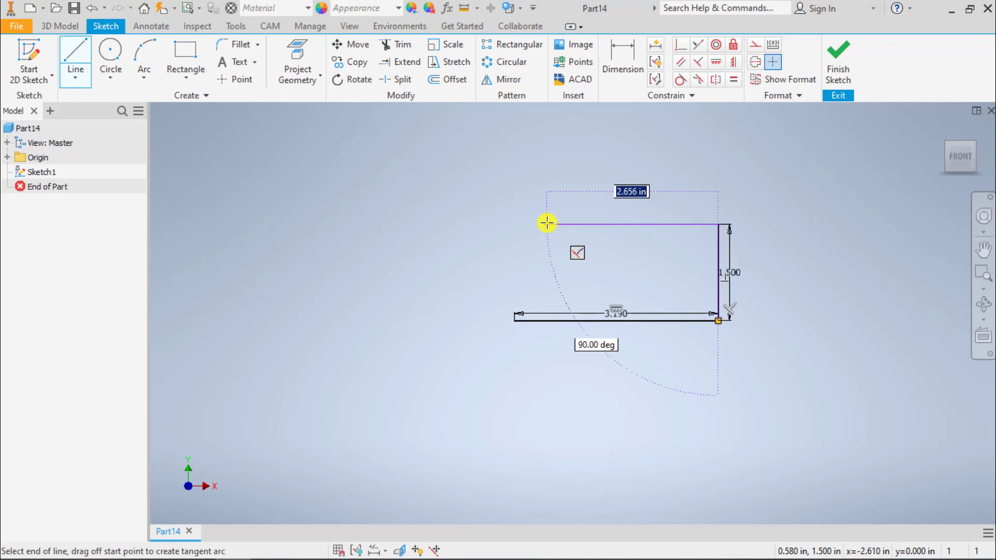
click(545, 224)
key(Escape)
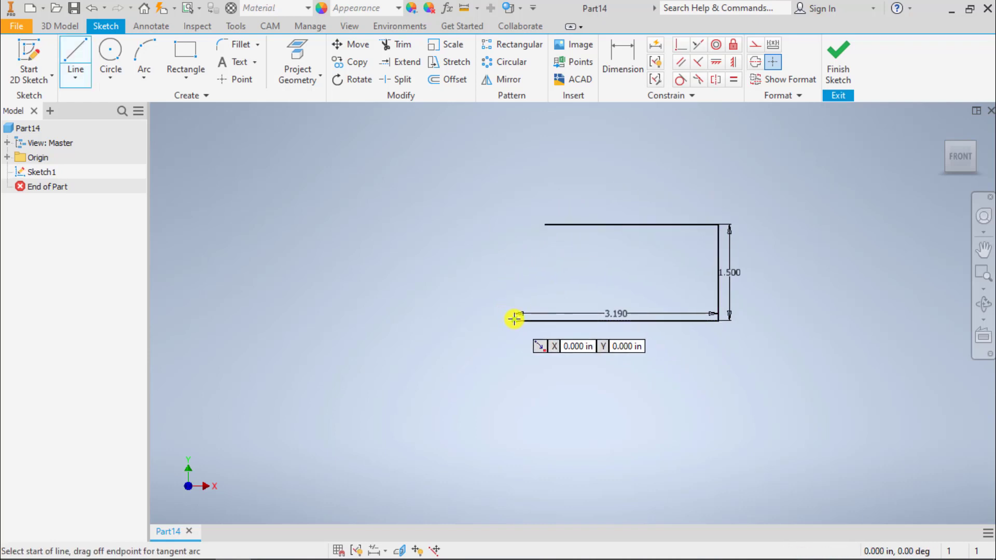
click(514, 320)
text(.94)
key(Return)
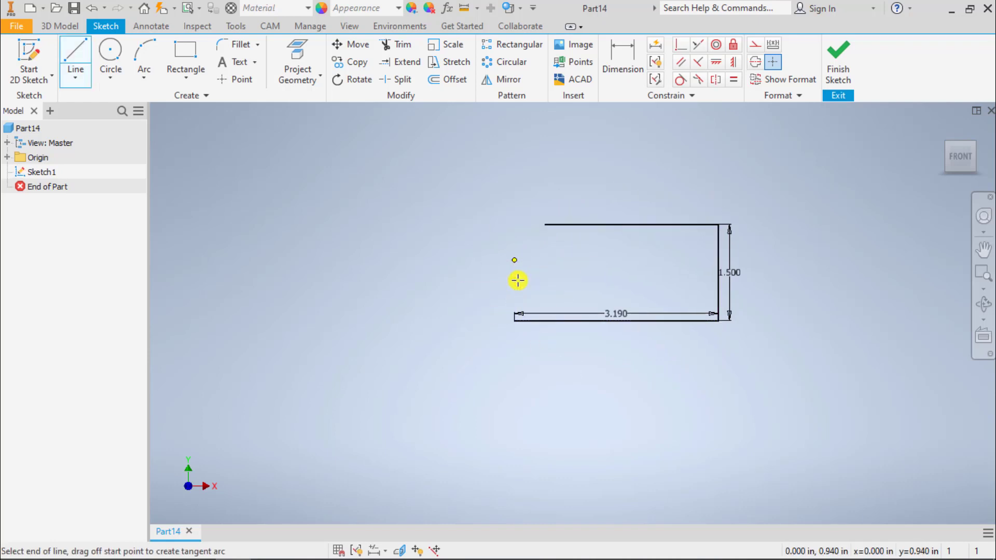
key(Escape)
Move the 3.190 and 1.500 dimensions clear of the lines and centre the profile
drag(615, 309, 621, 346)
drag(735, 272, 755, 275)
scroll(542, 241, down, 4)
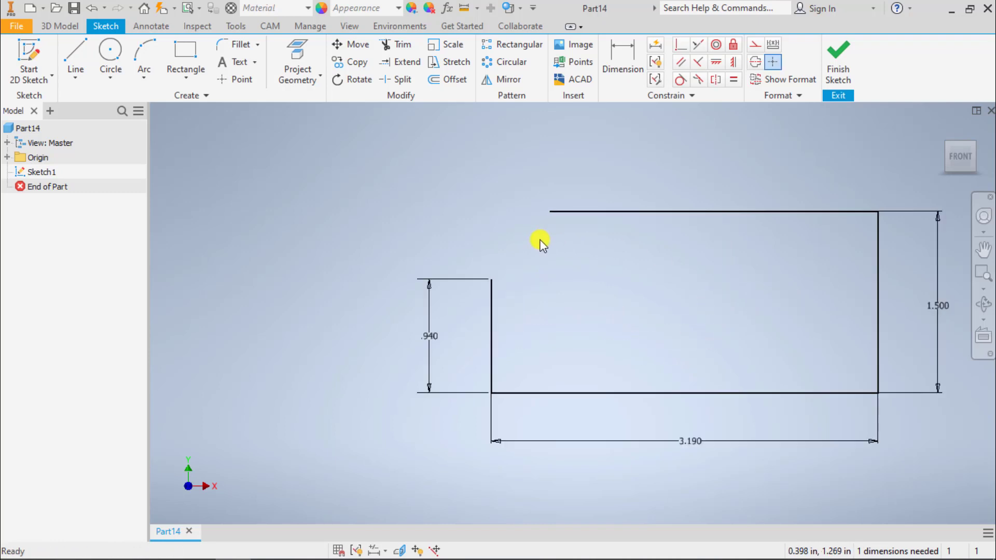
mouse_move(540, 240)
middle_down()
mouse_move(553, 247)
mouse_move(415, 226)
middle_up()
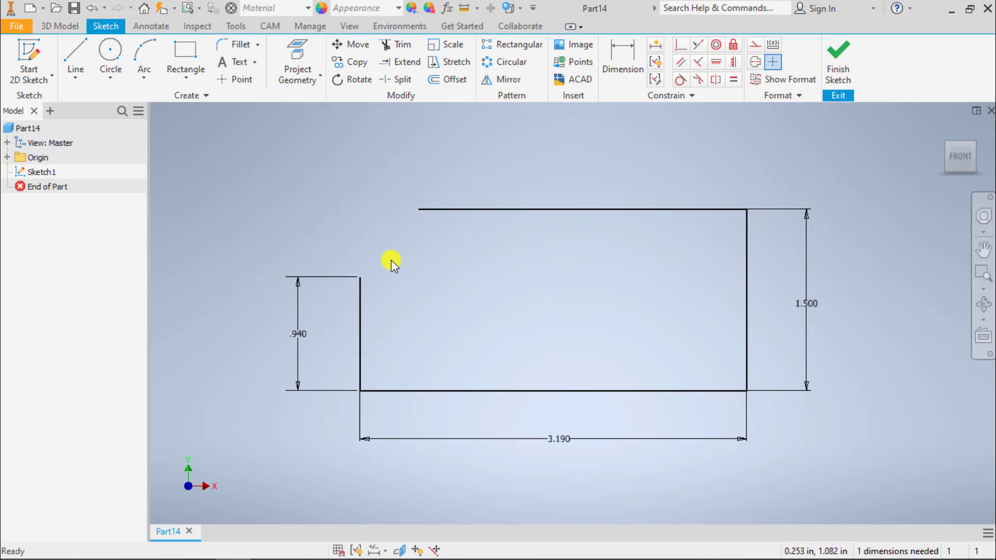
Switch to Acrobat Reader to study drawing 12's dimensions
key(alt+Tab)
key(alt+Tab)
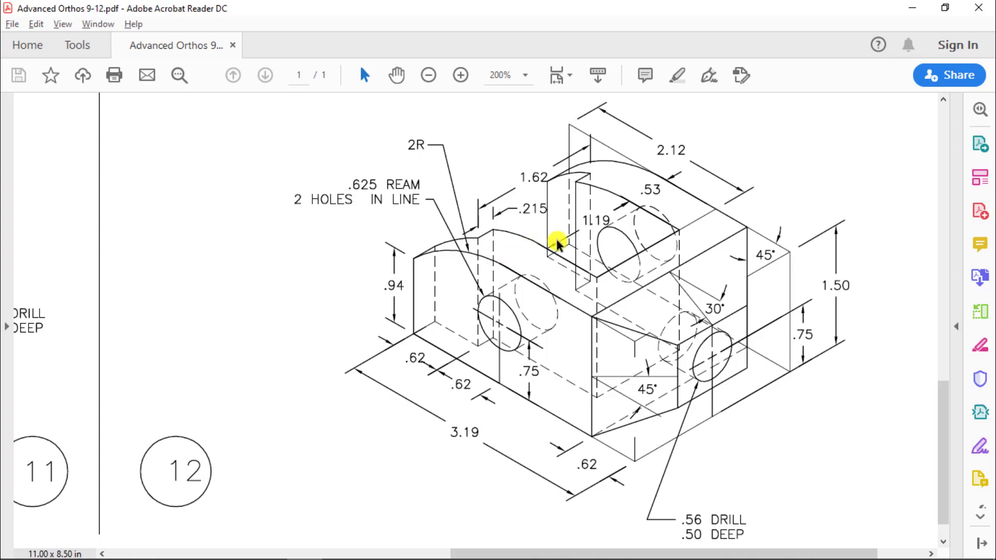
Draw a 4.000-diameter circle inside the profile and move its centre lower
key(alt+Tab)
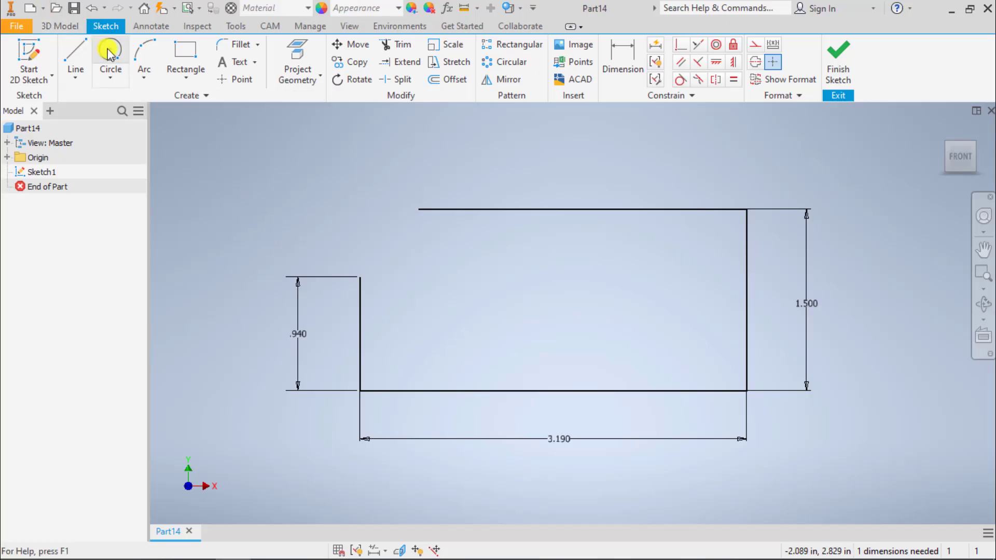
click(109, 52)
click(465, 334)
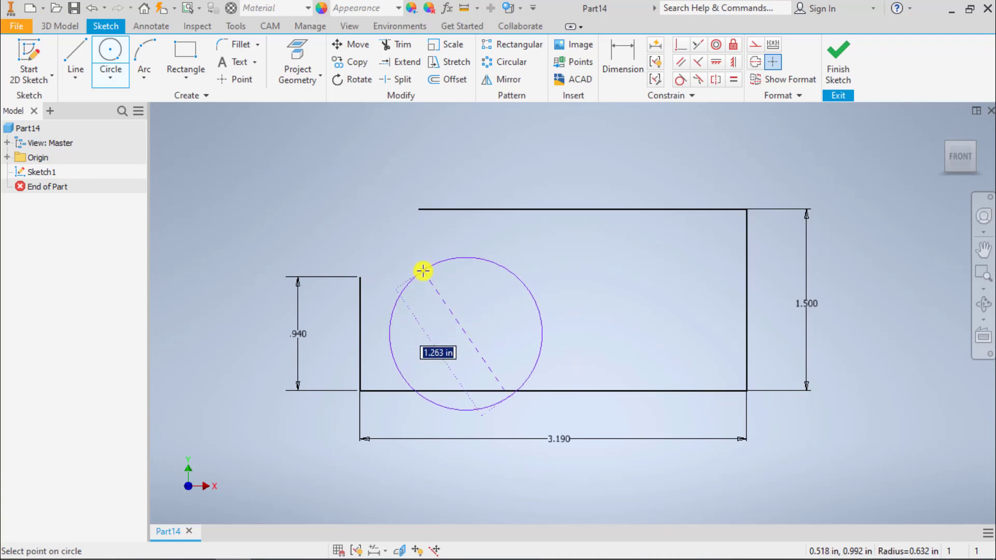
text(4)
key(Return)
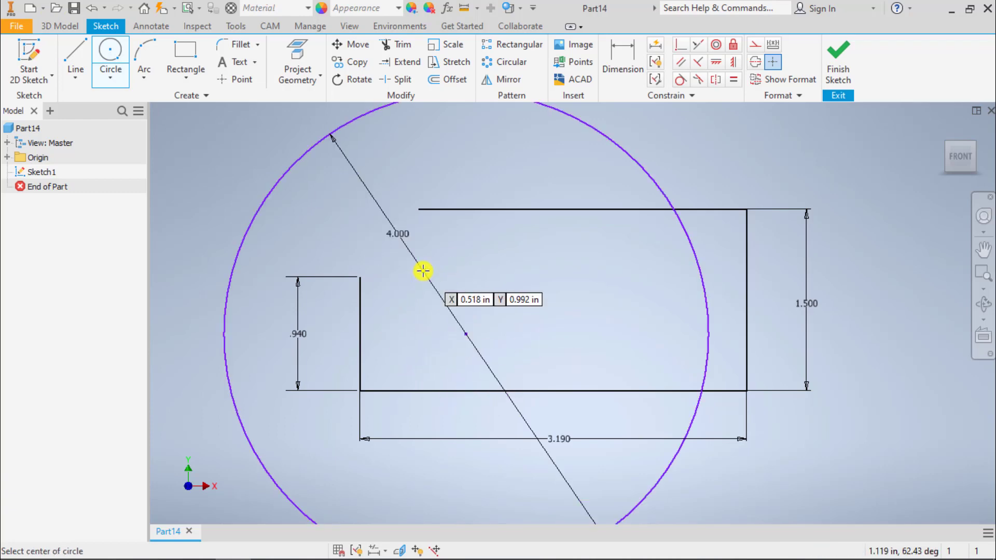
key(Escape)
scroll(428, 319, down, 2)
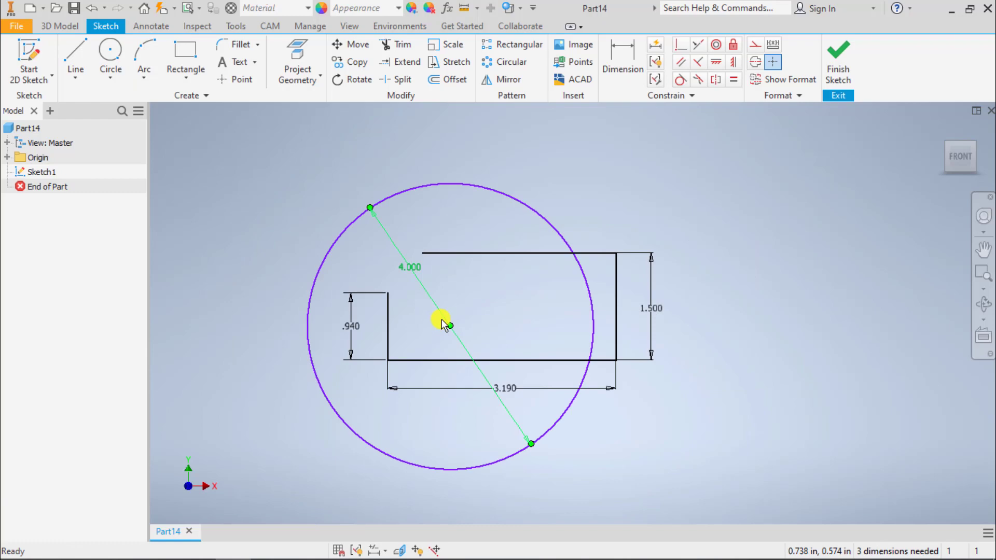
click(446, 323)
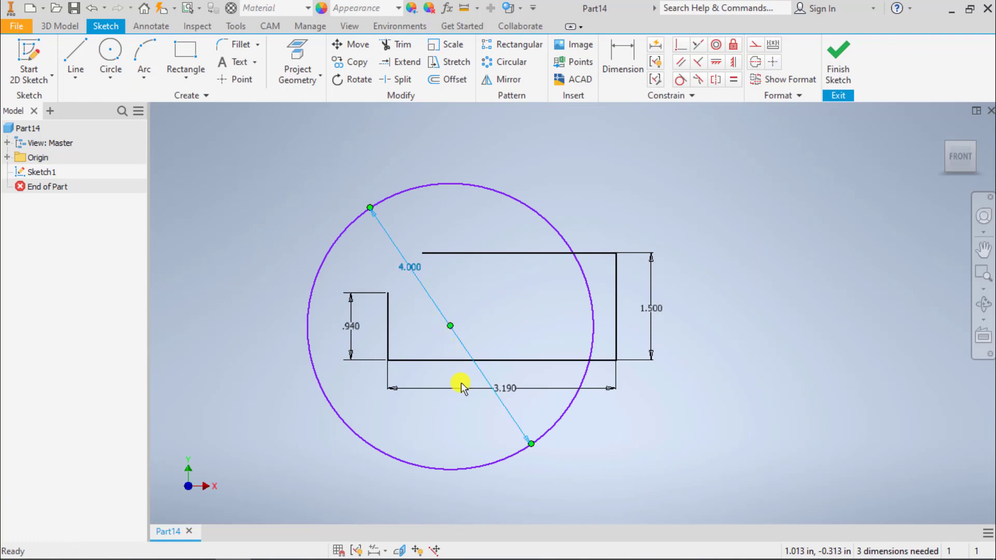
click(503, 314)
drag(451, 330, 467, 401)
scroll(415, 280, up, 3)
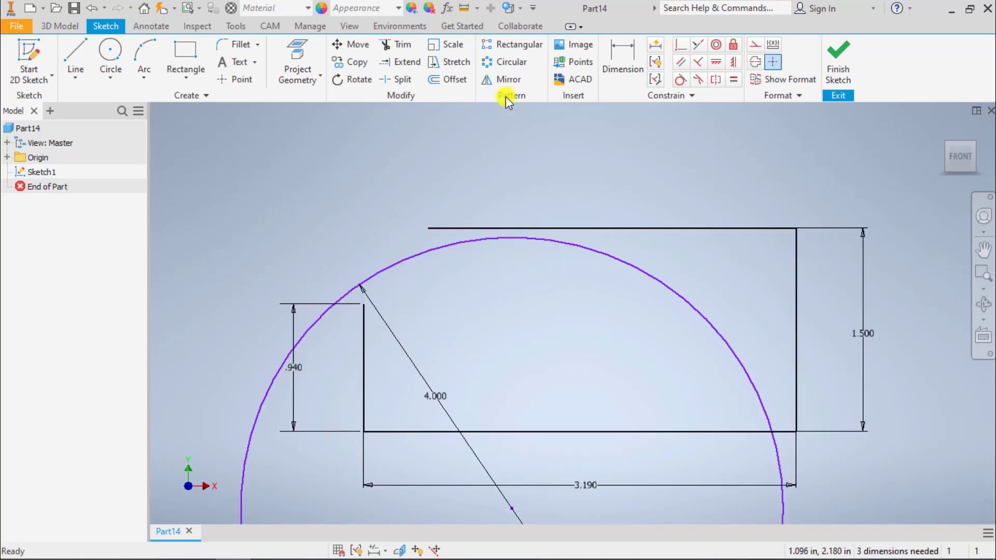
Make the circle tangent to the top line and slide it into position
click(681, 80)
click(508, 239)
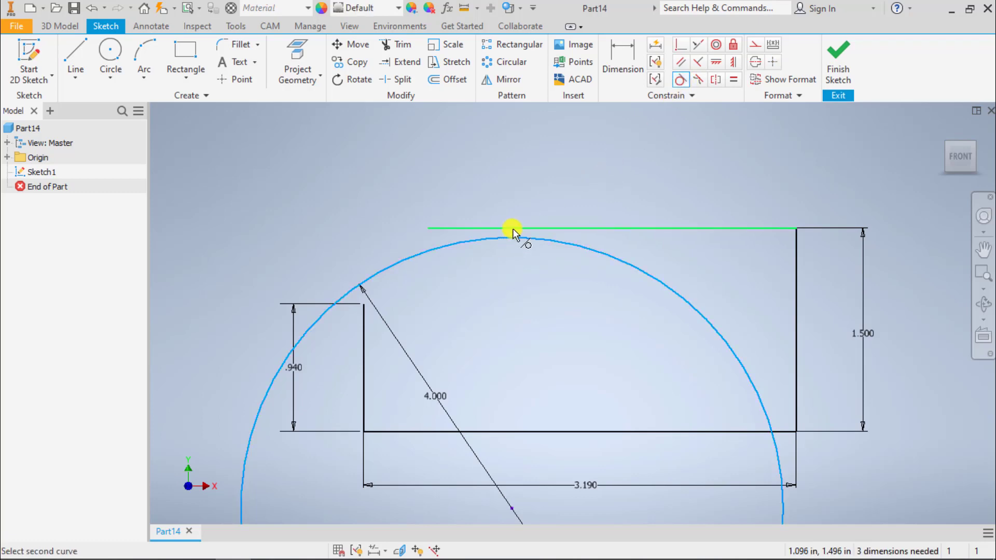
click(512, 228)
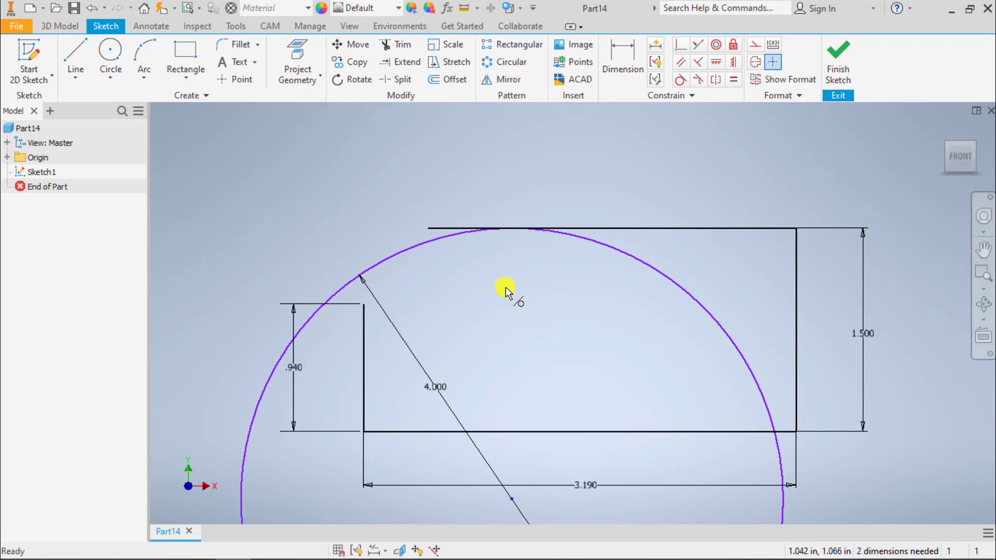
scroll(505, 287, up, 2)
scroll(506, 288, down, 4)
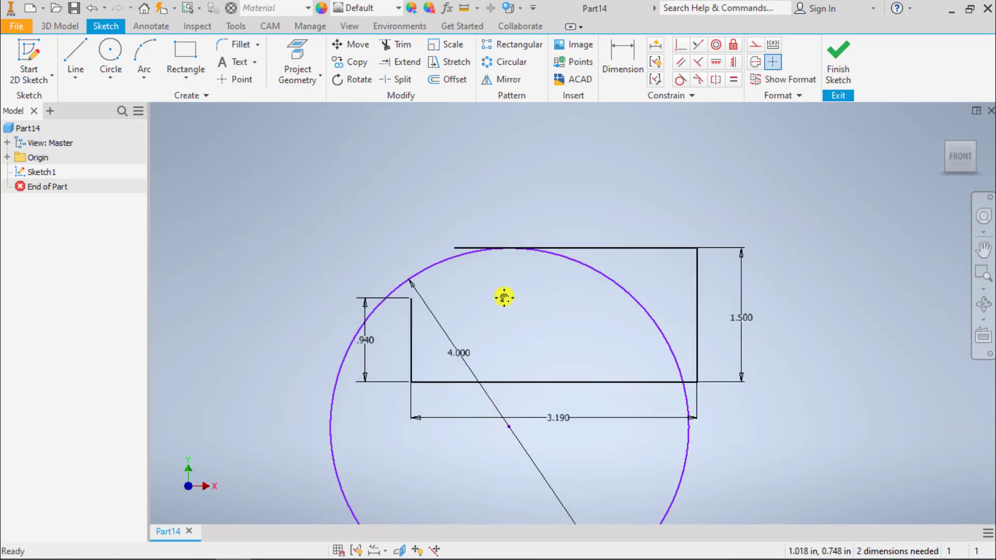
middle_drag(507, 296, 497, 220)
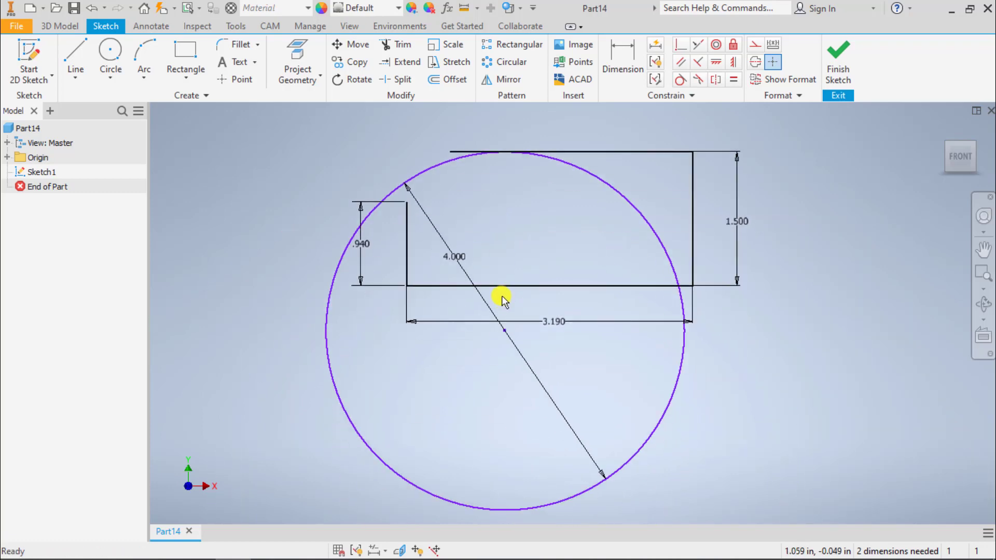
drag(503, 336, 513, 363)
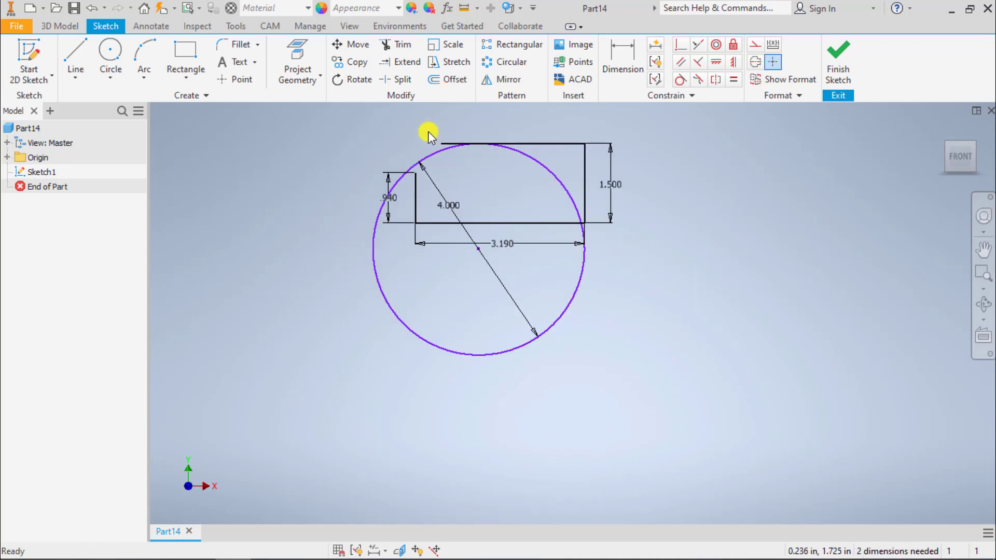
Constrain the circle to pass through the top endpoint of the .940 left side
scroll(428, 132, up, 5)
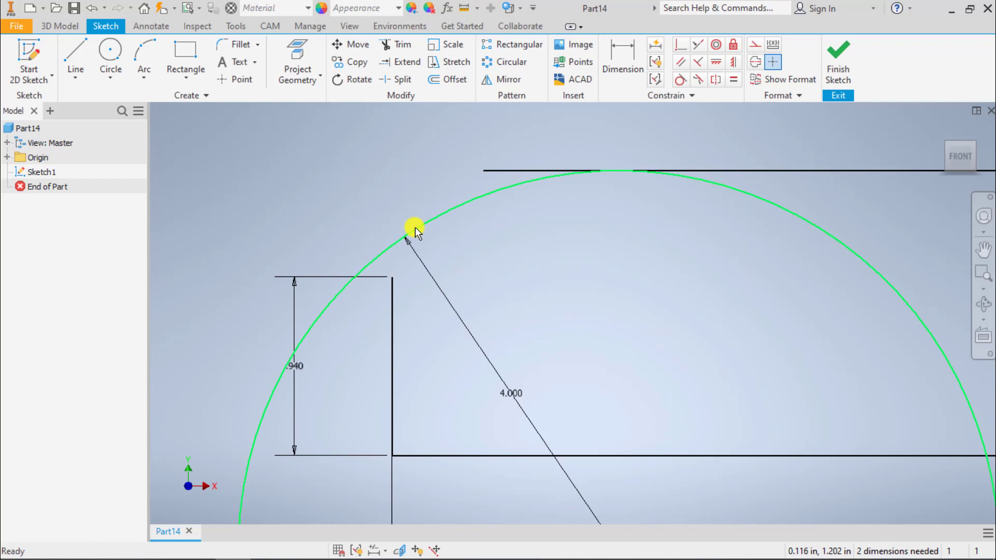
click(413, 229)
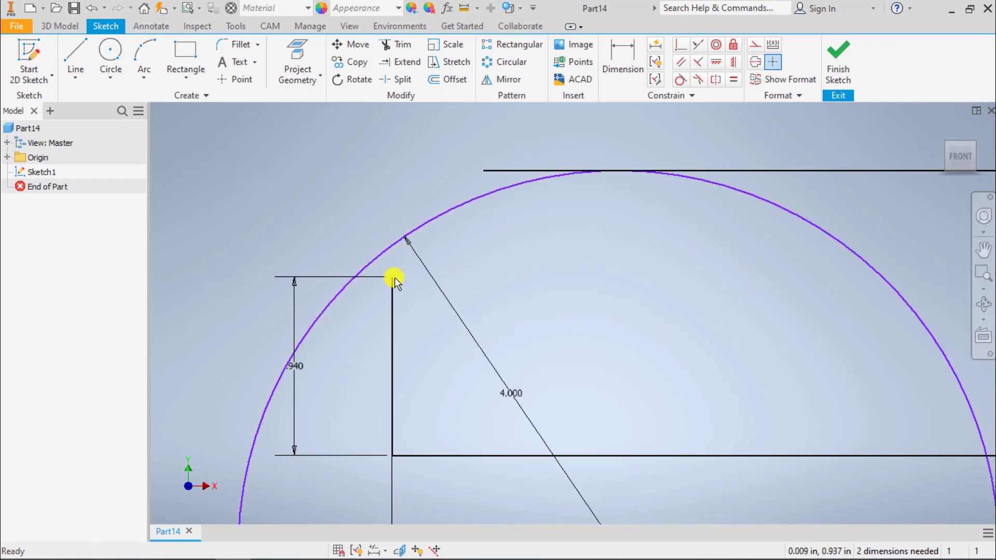
mouse_move(394, 278)
click(681, 48)
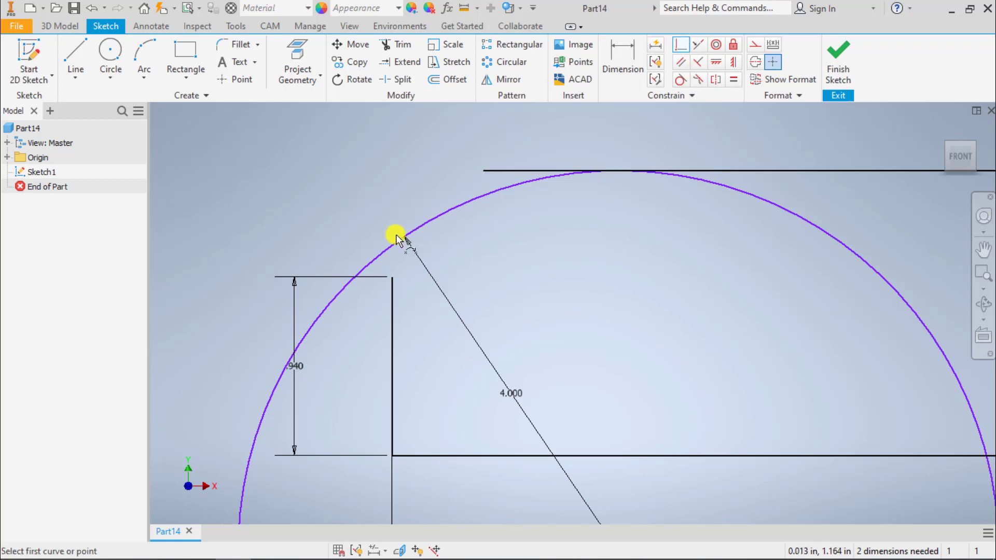
click(393, 254)
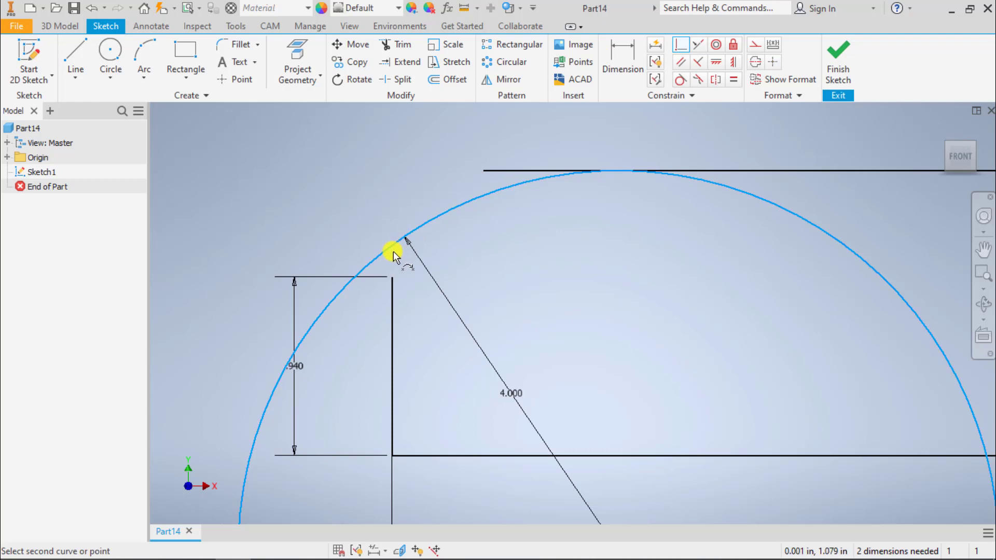
click(394, 279)
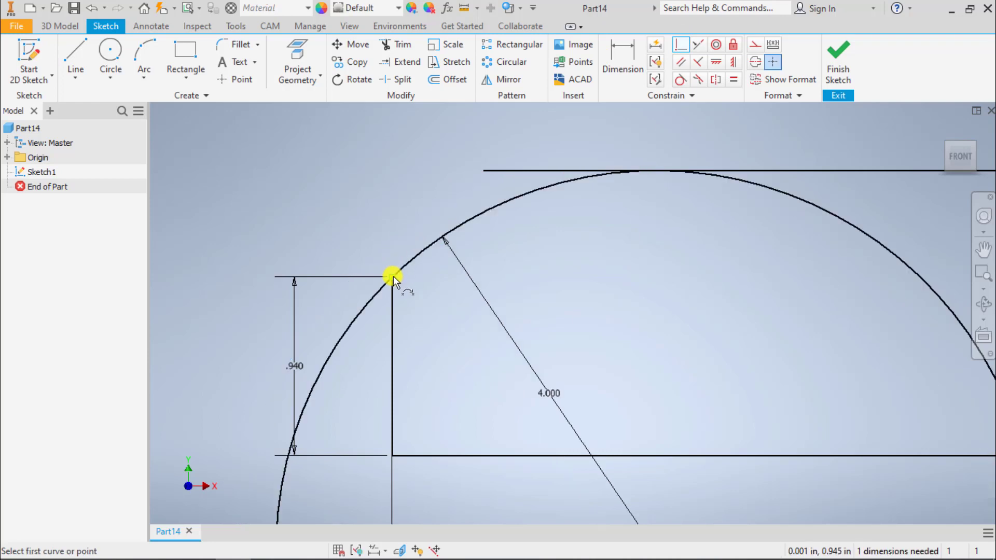
key(Escape)
scroll(666, 279, down, 5)
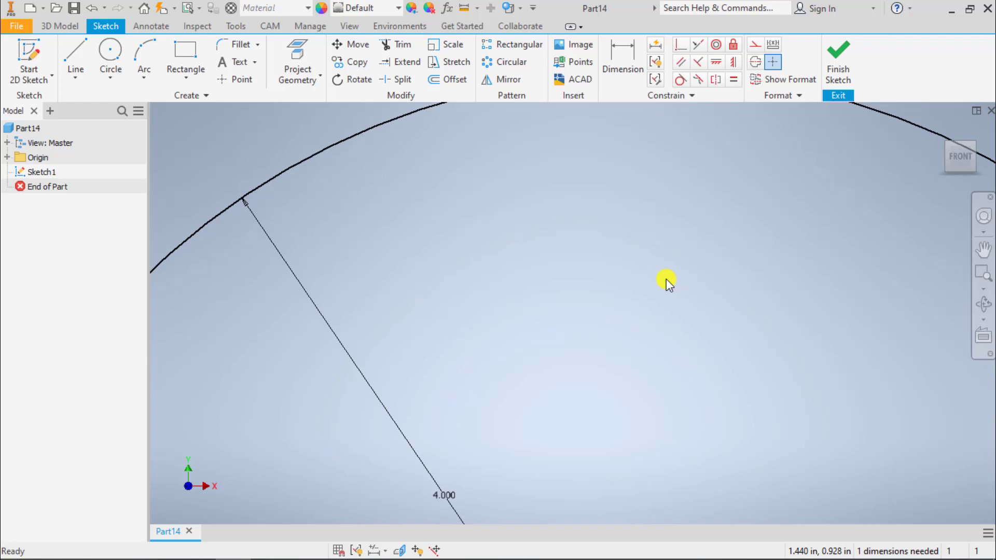
middle_drag(660, 278, 527, 215)
Trim the excess circle and the top line's left overhang to leave the arch
key(x)
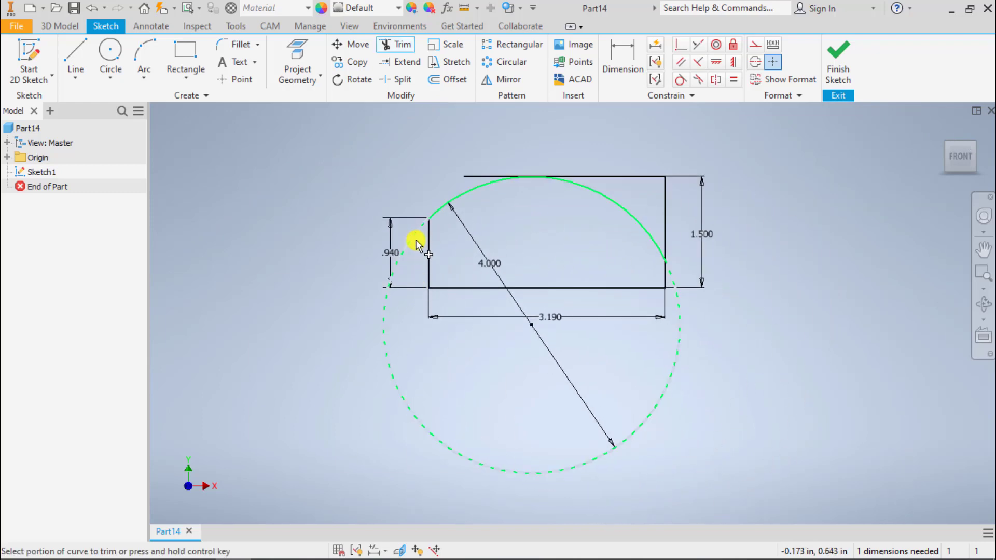
click(416, 244)
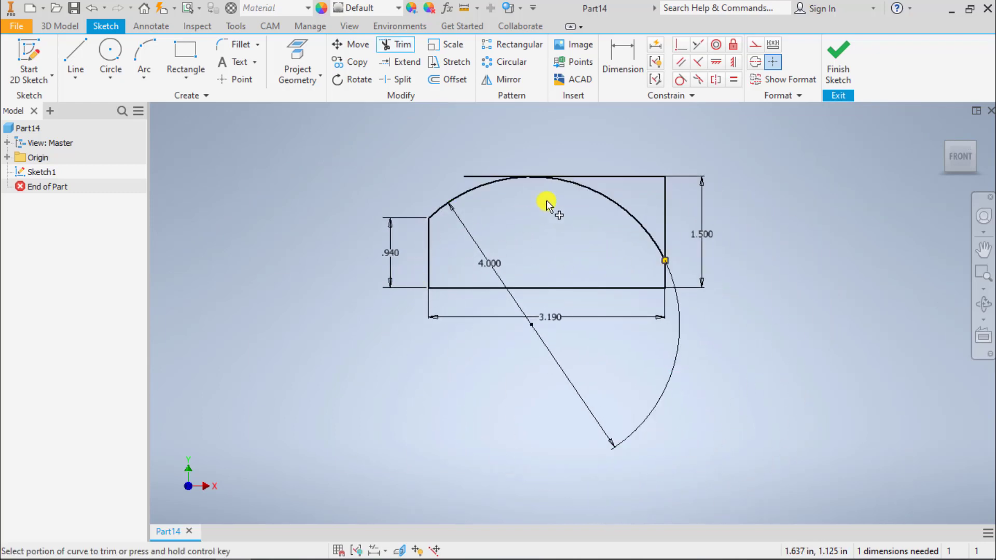
click(491, 177)
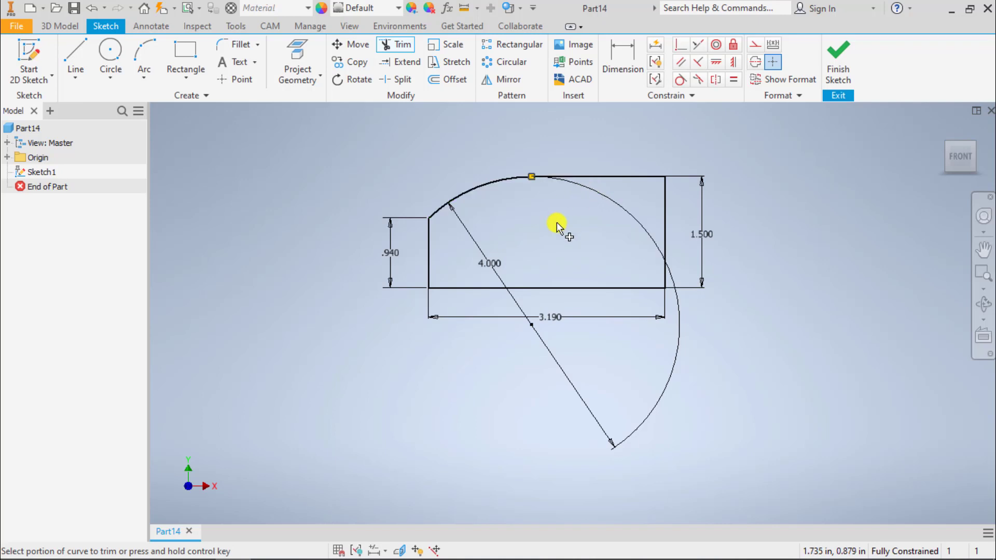
key(Escape)
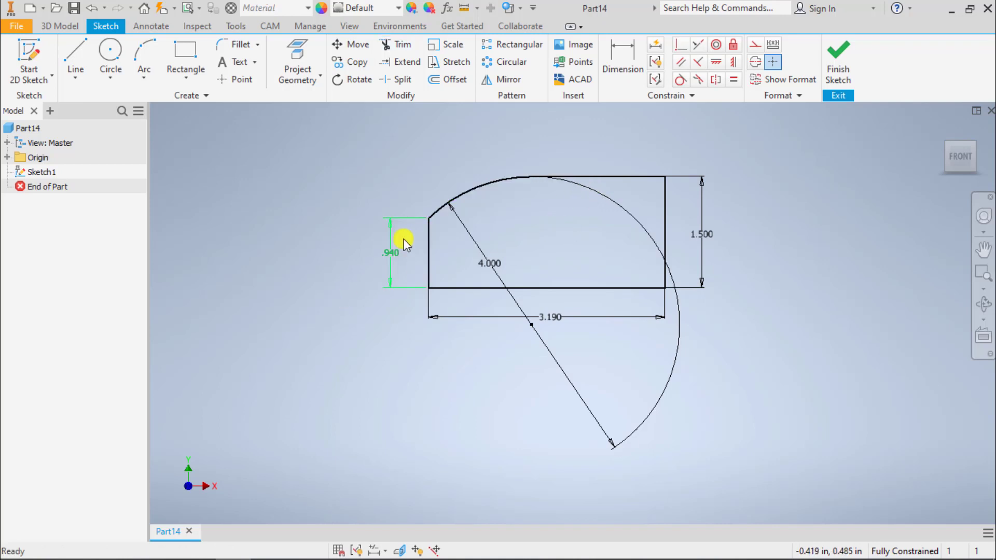
scroll(472, 244, up, 3)
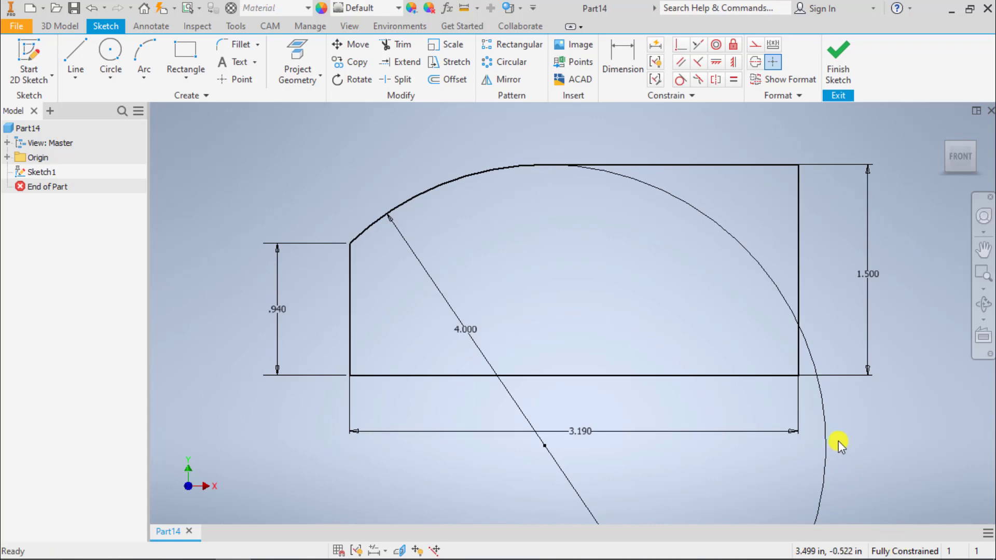
Finish the sketch and extrude the arched profile symmetrically by 1.19+(.53*2)
click(834, 57)
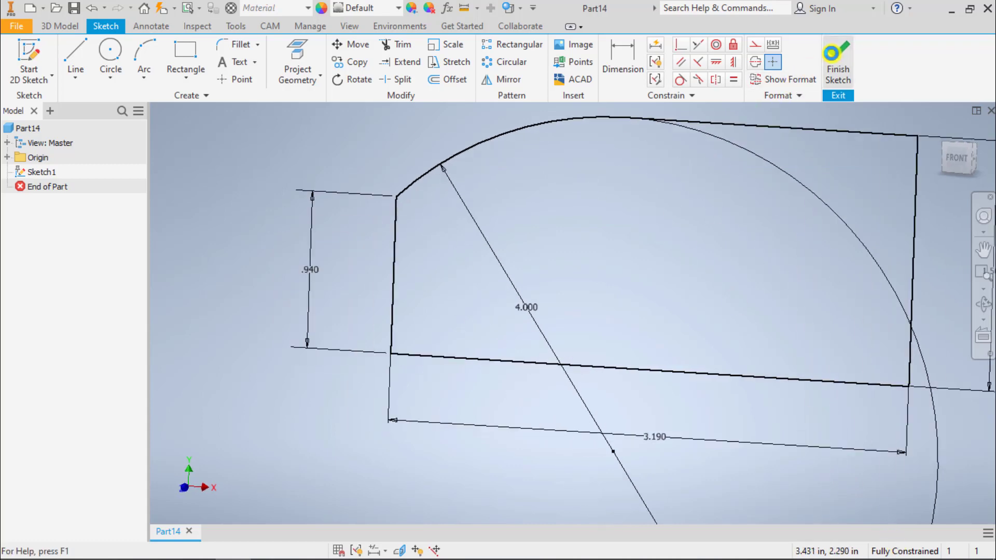
middle_drag(711, 182, 458, 214)
key(e)
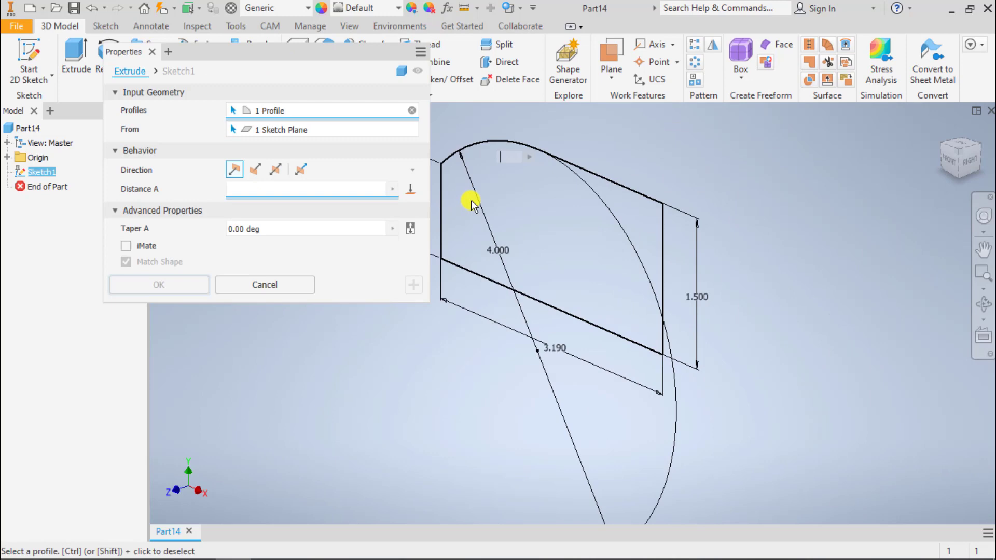
click(277, 169)
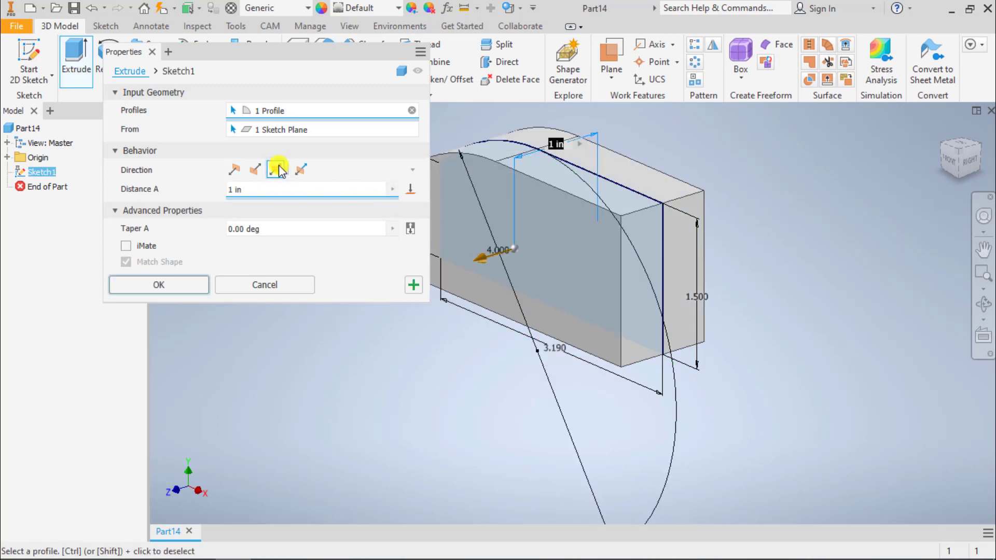
key(alt+Tab)
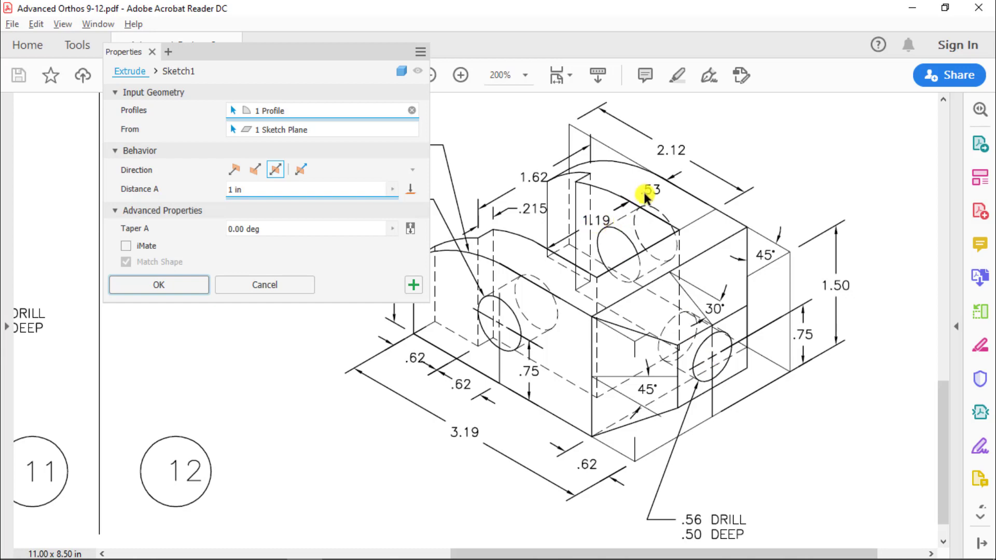
click(275, 189)
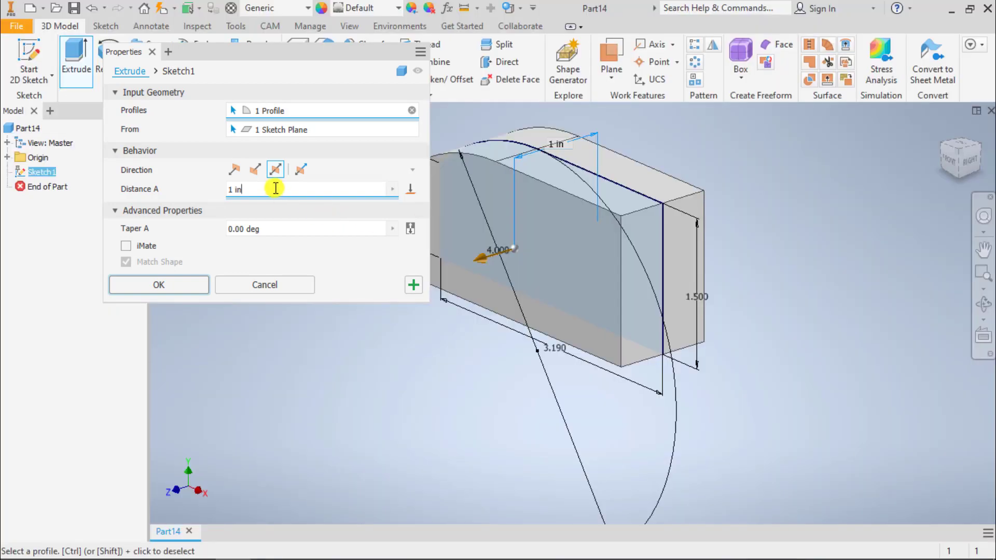
drag(275, 189, 201, 197)
text(1.19+)
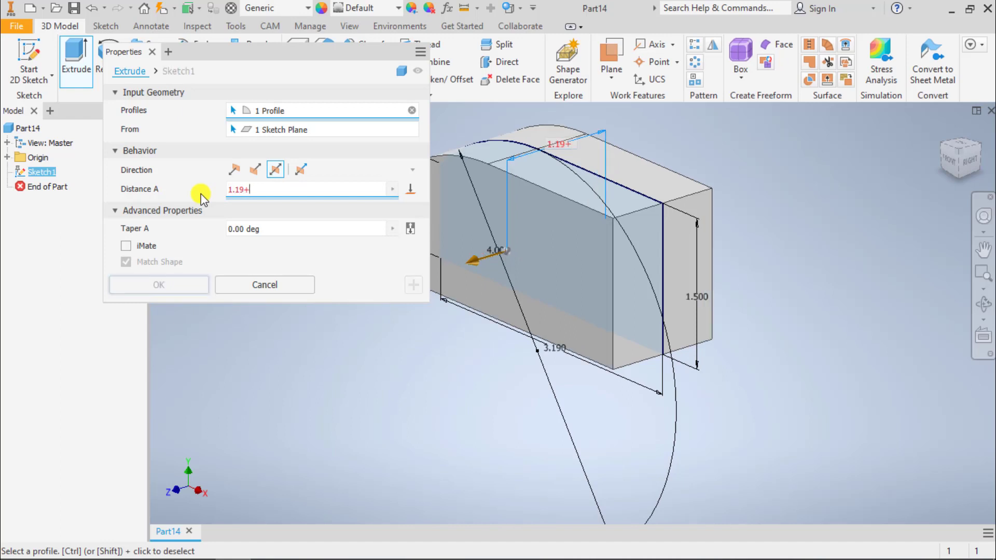
text((.)
text())
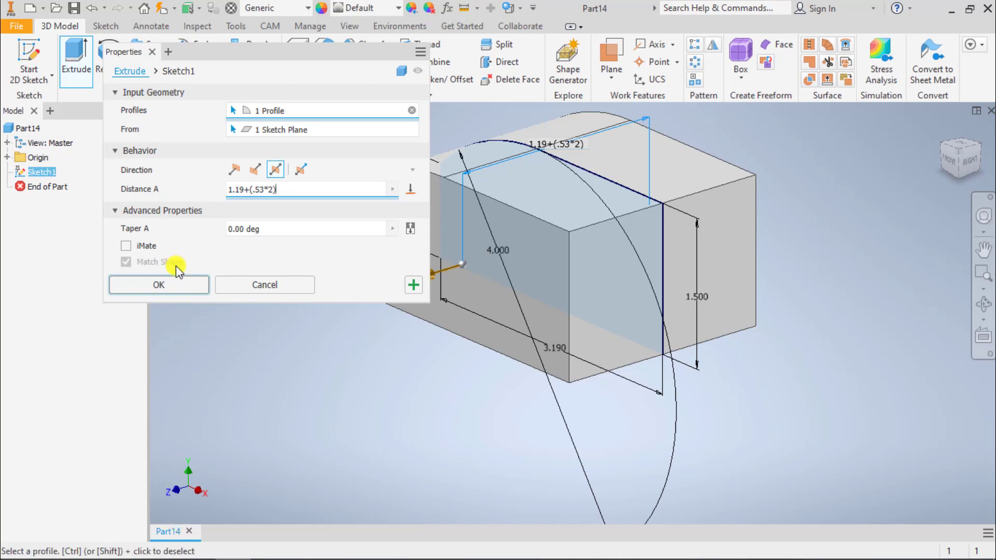
click(180, 280)
scroll(311, 228, down, 2)
key(F2)
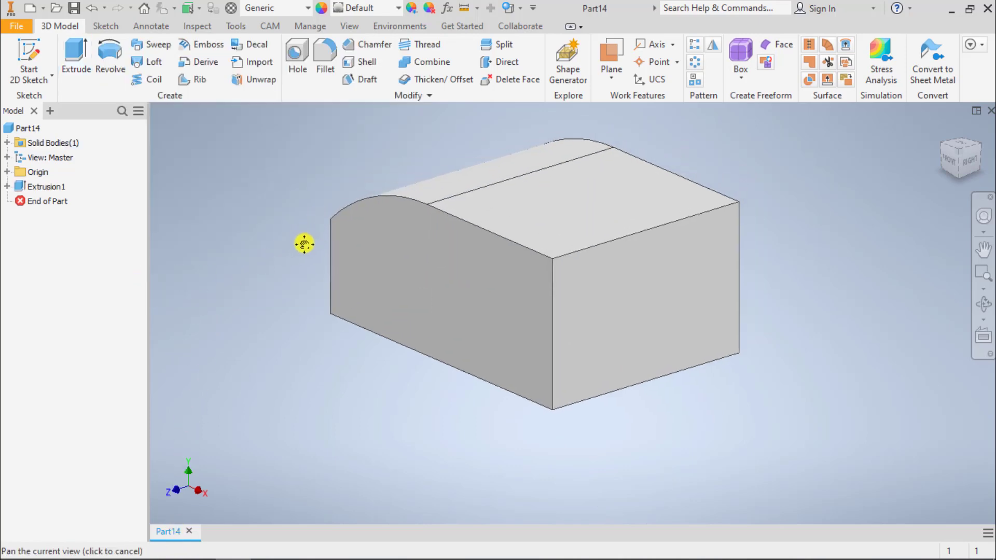
key(alt+Tab)
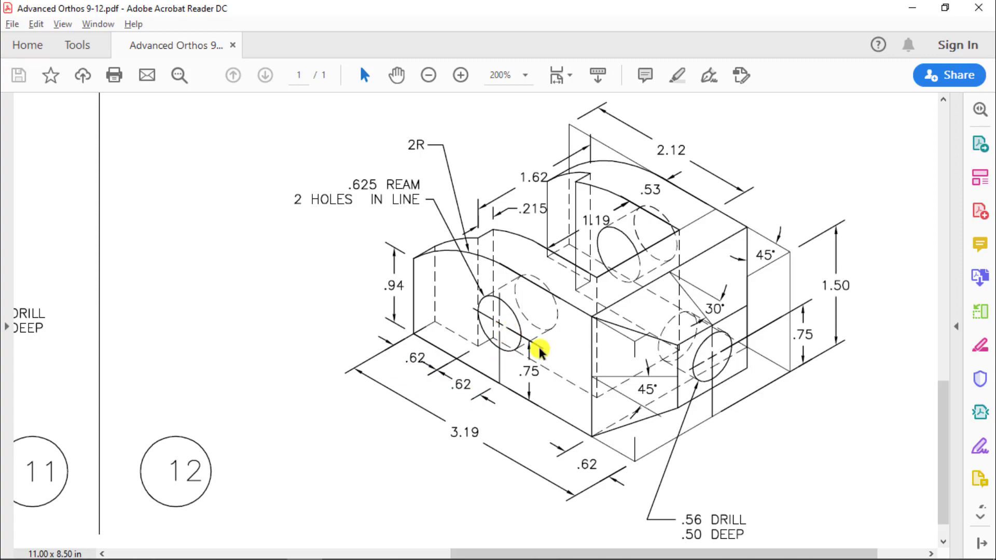
key(alt+Tab)
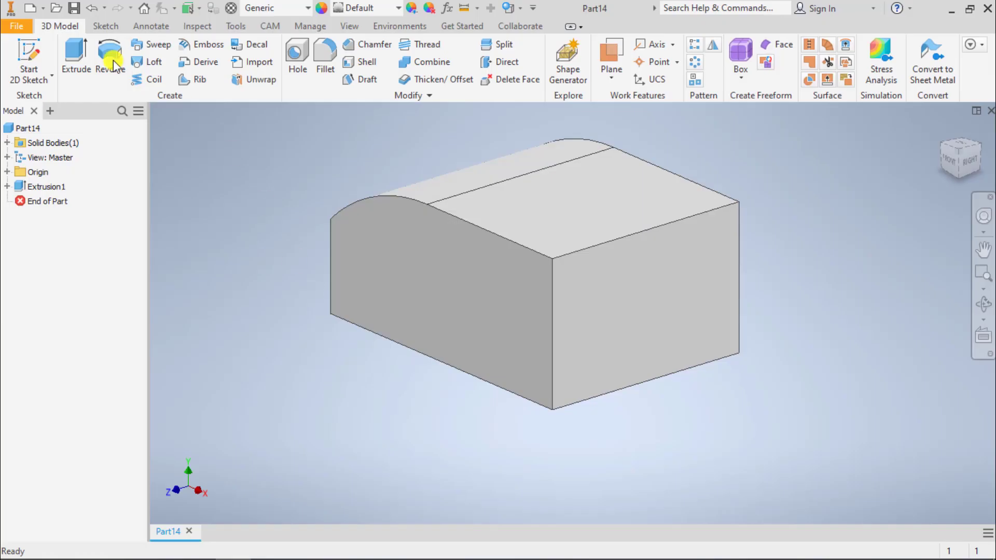
Sketch a point on the arched end face, 1.24 from the left edge and .75 up
key(s)
click(526, 288)
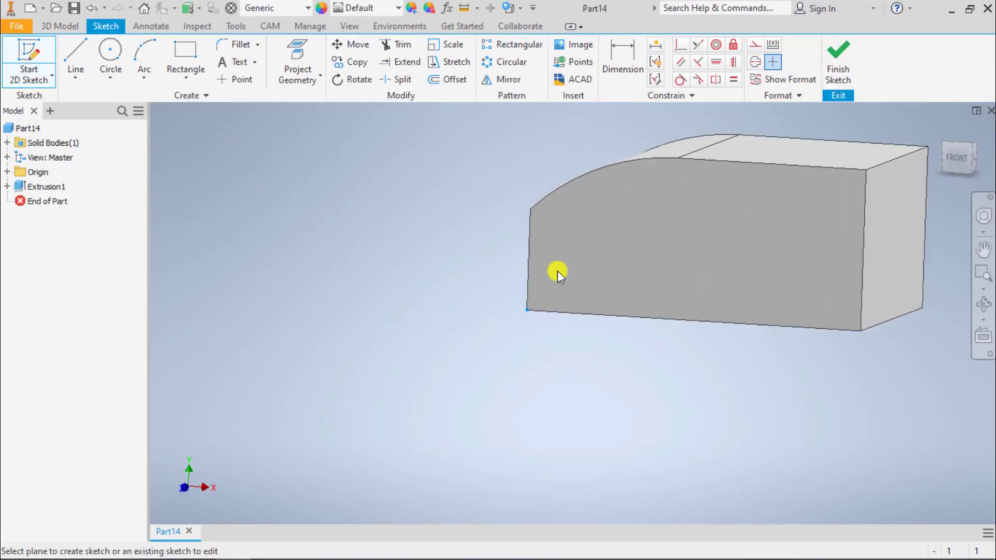
click(242, 79)
click(709, 258)
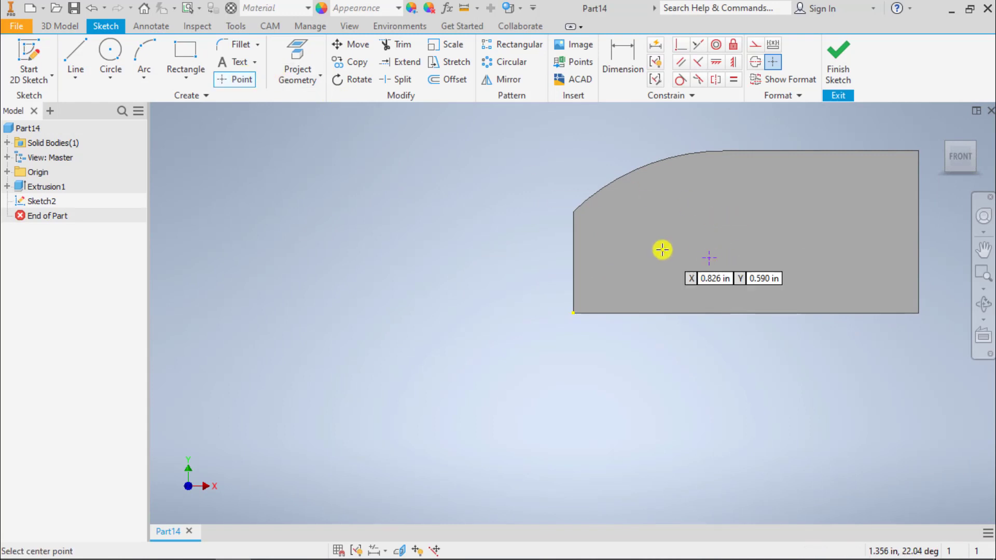
key(d)
click(575, 293)
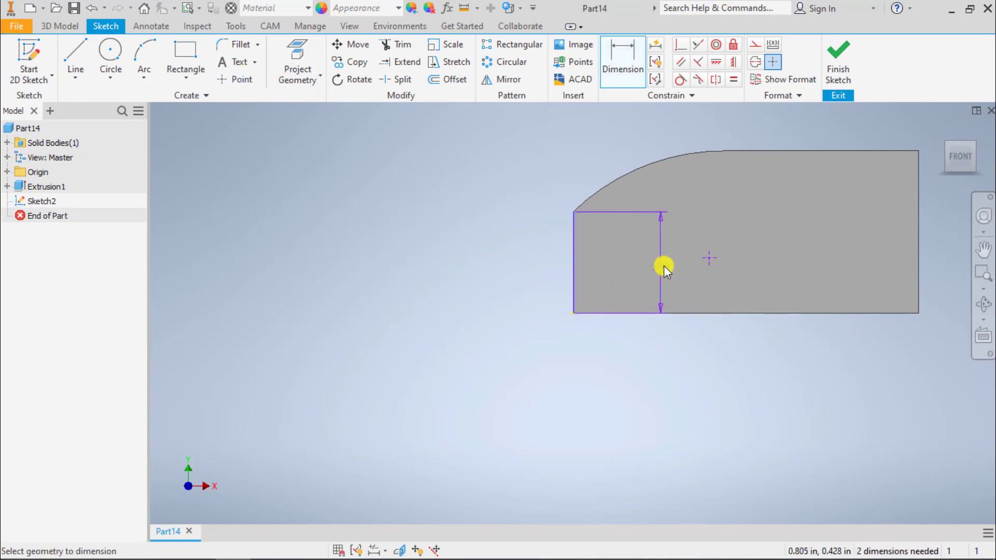
click(709, 257)
click(643, 353)
text(1.)
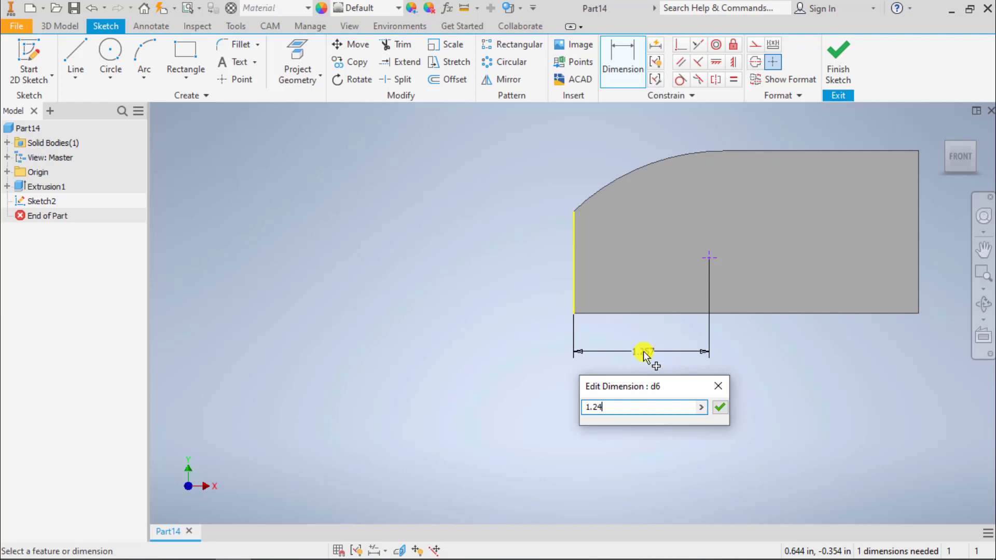
text(24)
key(Return)
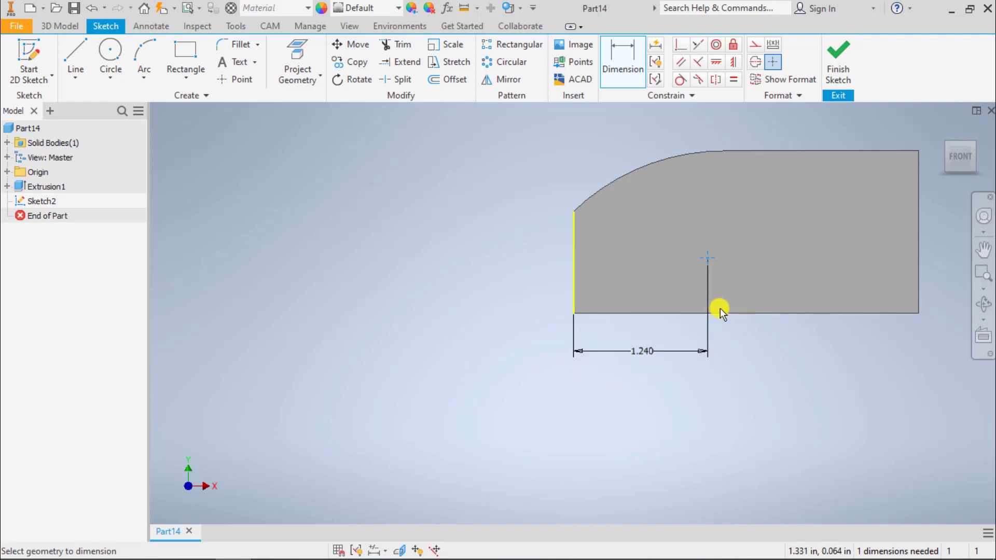
click(721, 311)
click(754, 292)
text(.75)
key(Return)
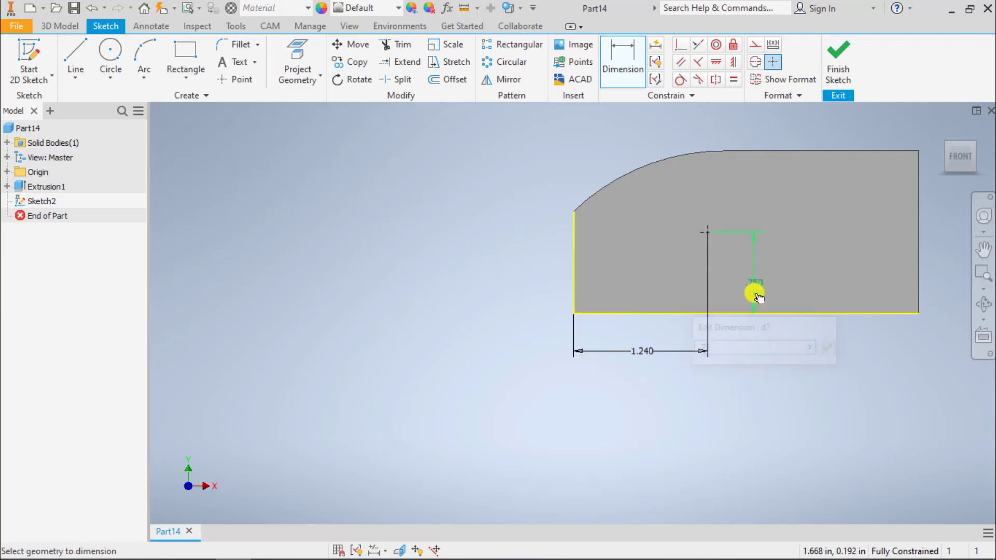
key(Escape)
Cut a 0.625 in through-all hole at that point and return to the home view
key(h)
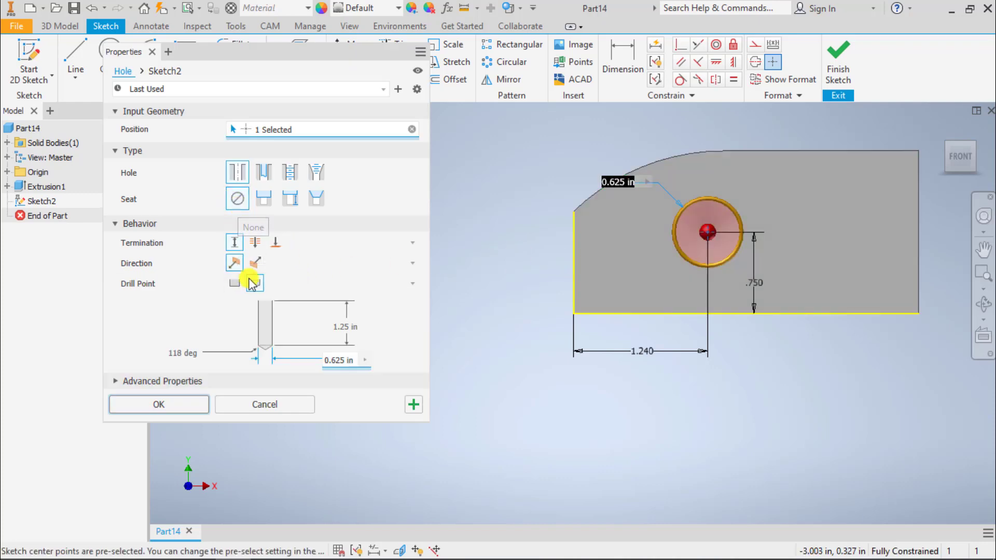
click(255, 247)
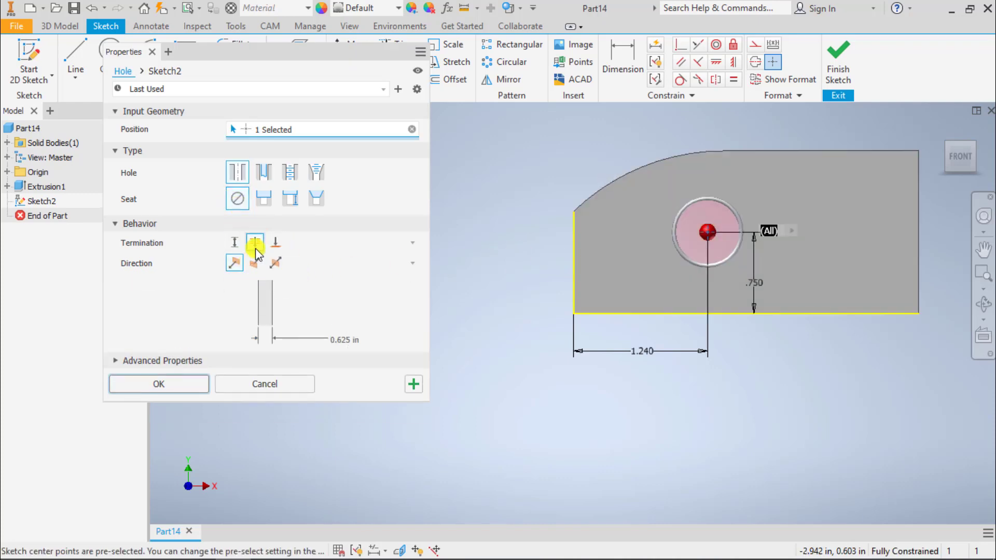
click(160, 384)
key(F6)
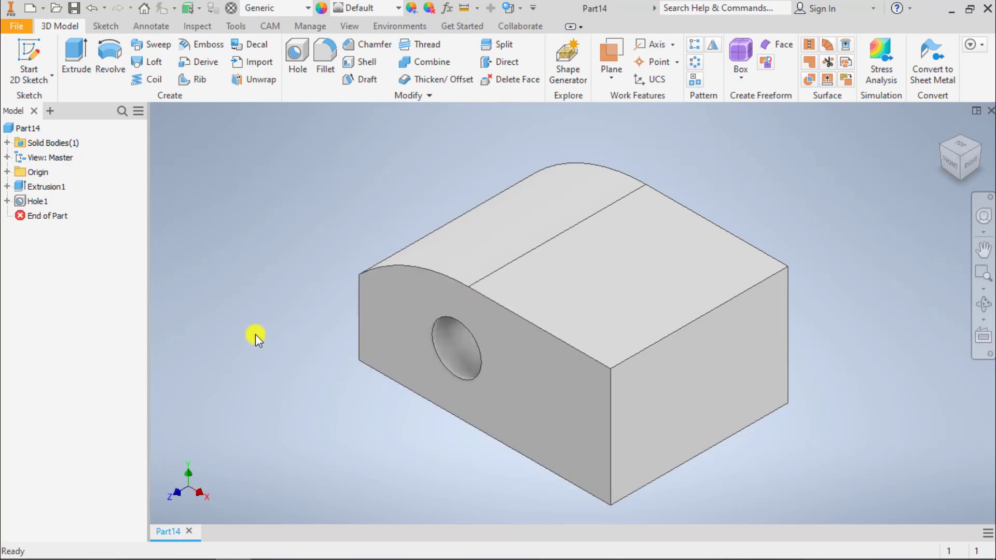
key(alt+Tab)
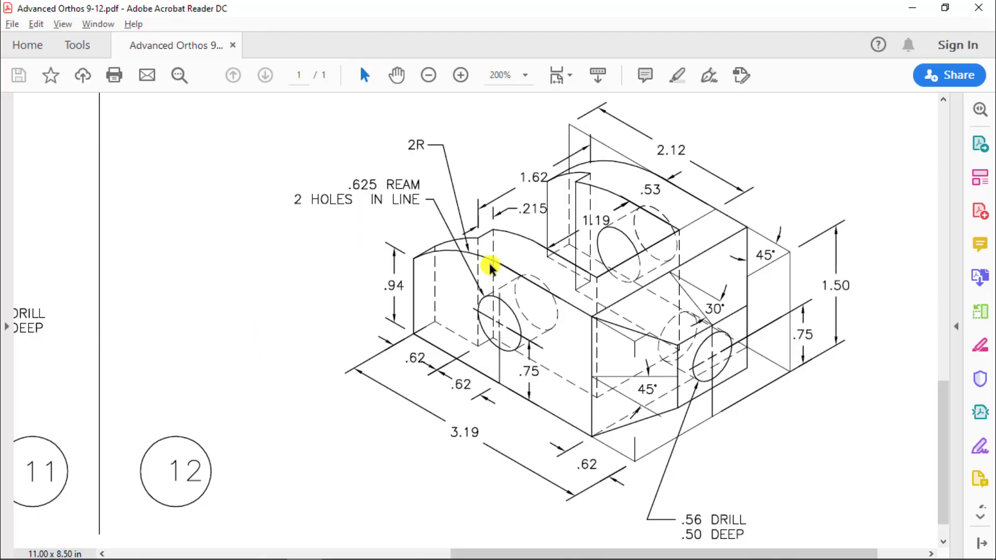
key(alt+Tab)
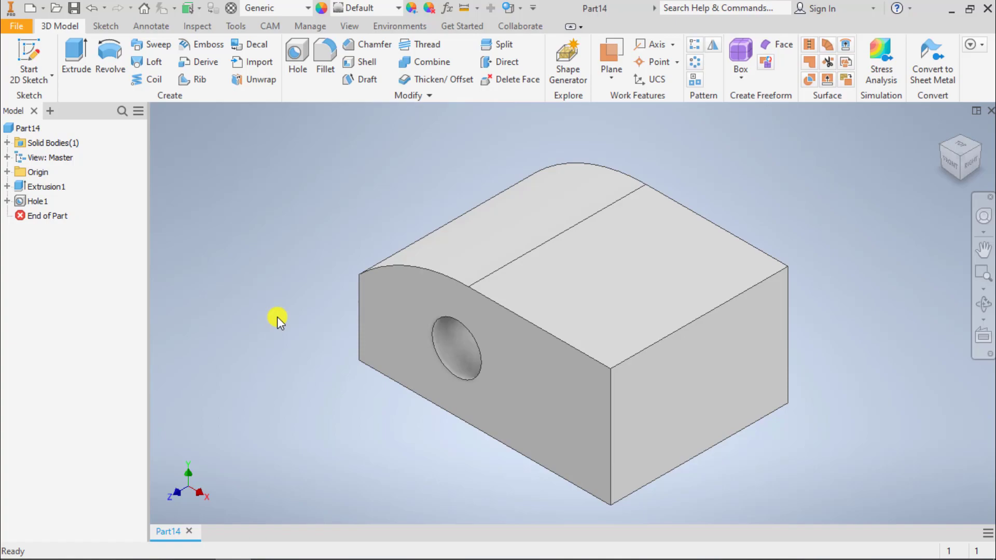
key(alt+Tab)
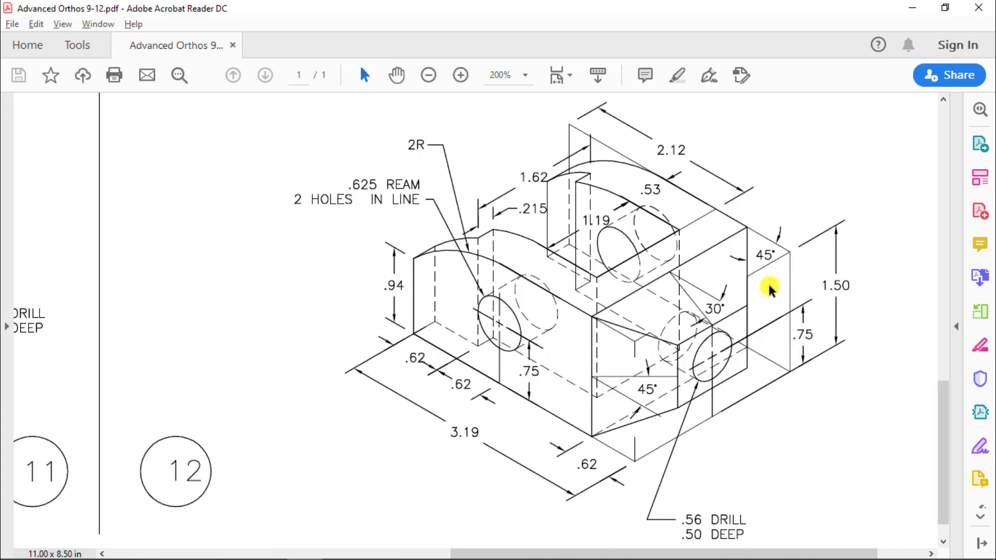
key(alt+Tab)
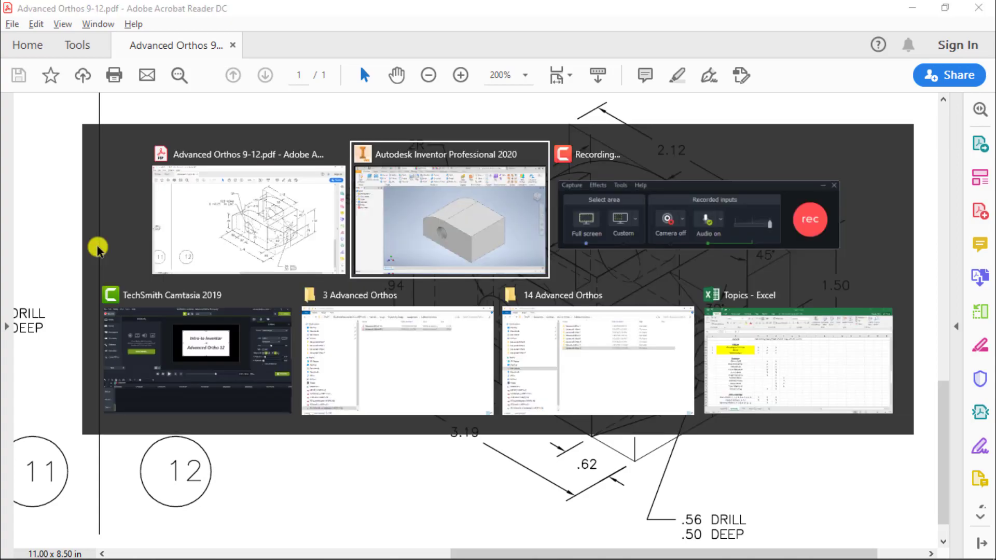
key(Escape)
key(alt+Tab)
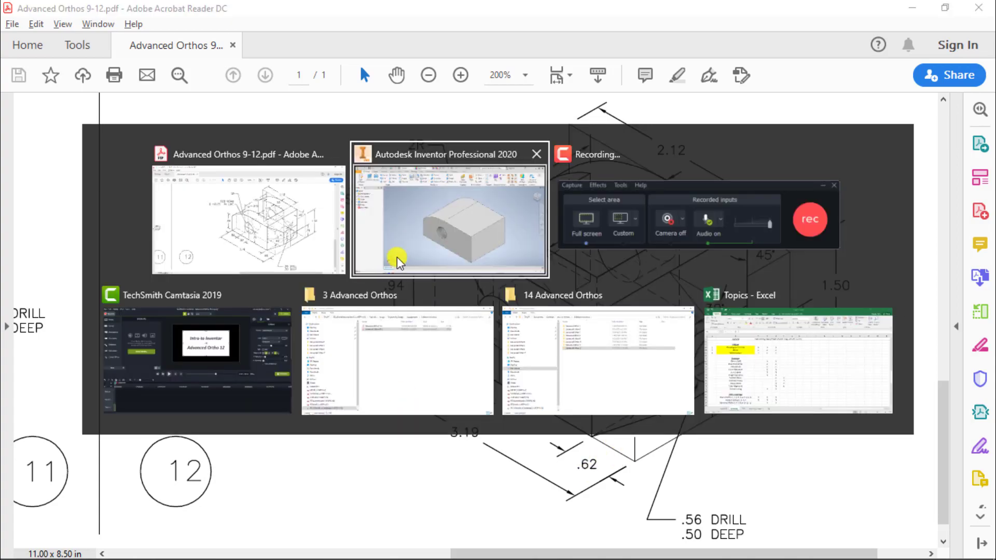
click(396, 256)
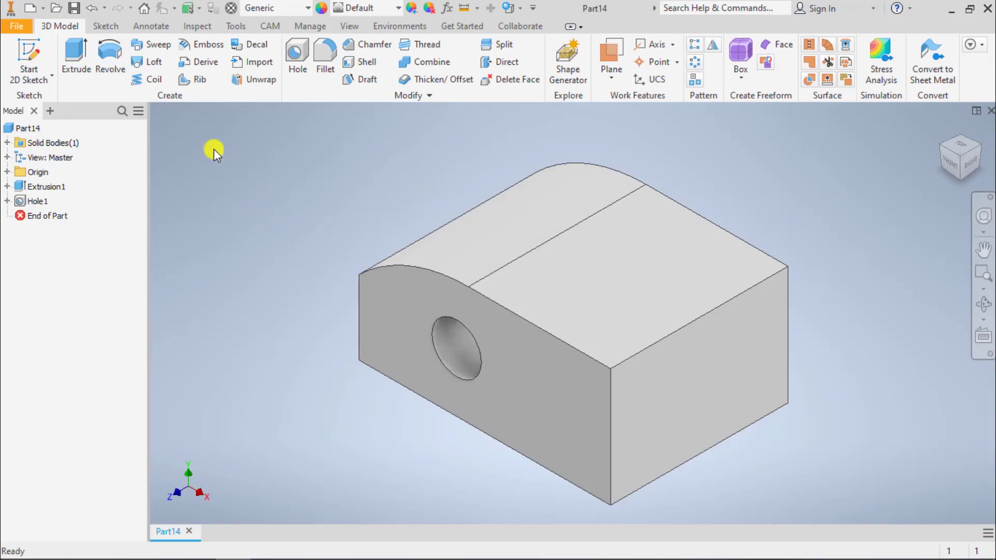
Chamfer both vertical corner edges of the block's end at .62
click(361, 44)
double_click(373, 181)
text(.62)
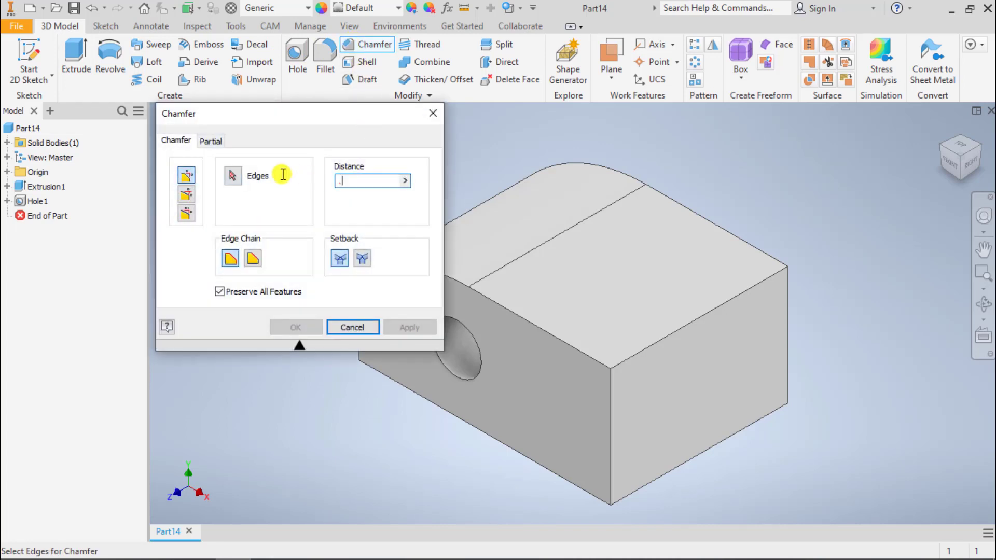
click(608, 383)
click(790, 323)
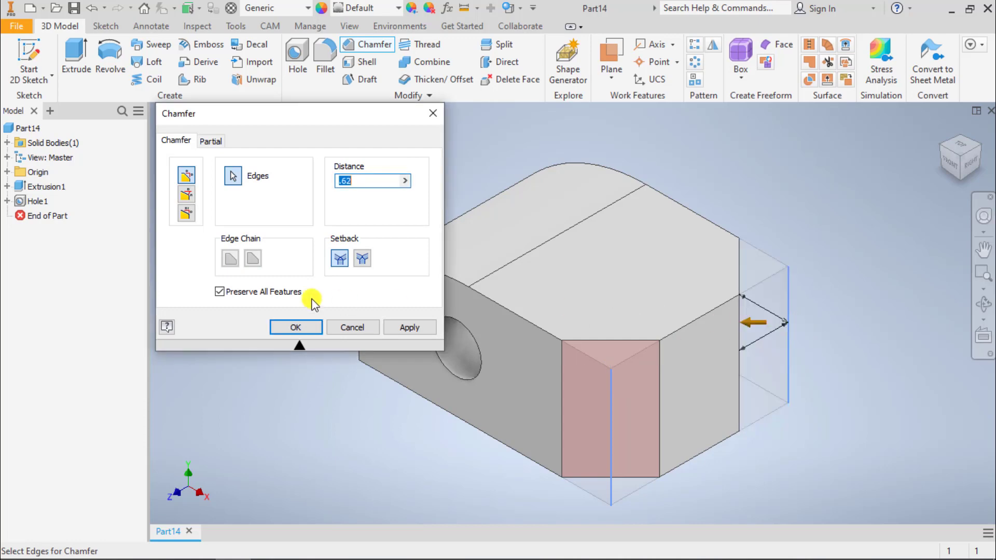
click(292, 326)
Add a .62 × 30° distance-and-angle chamfer on the top end edge
key(alt+Tab)
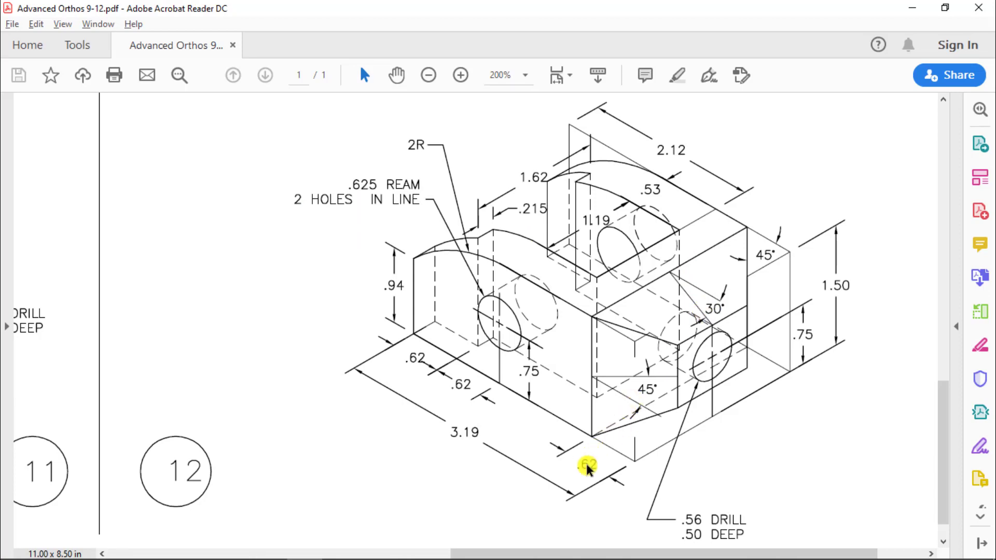
key(alt+Tab)
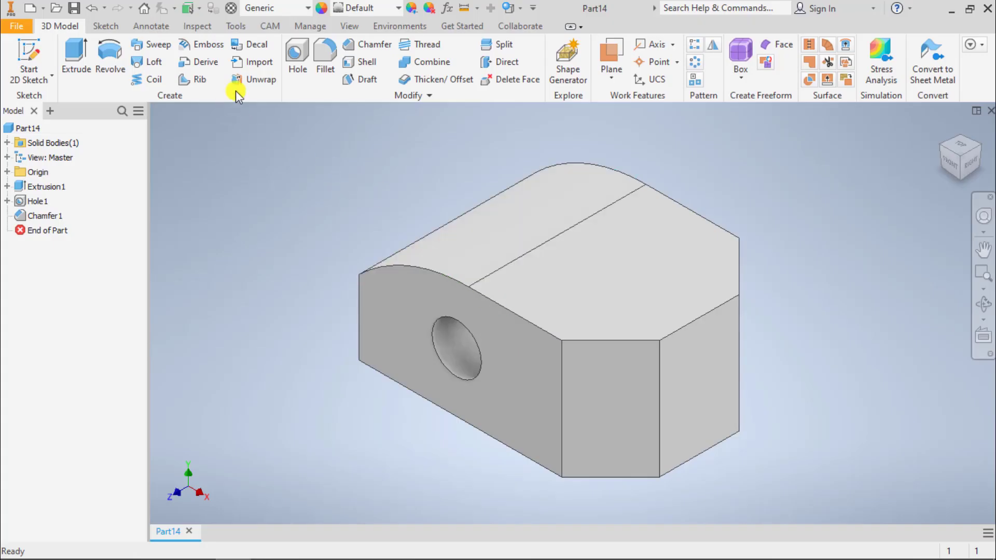
click(358, 44)
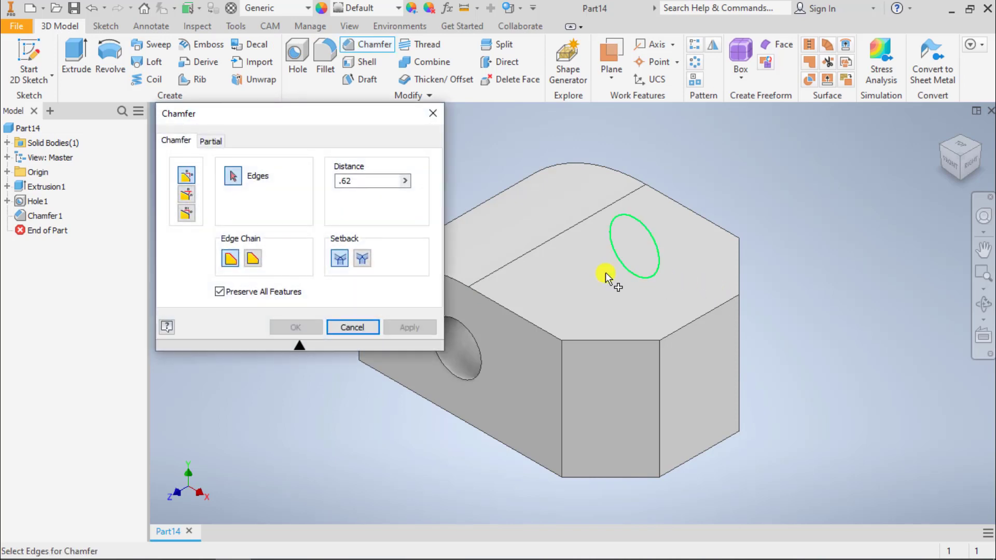
click(186, 194)
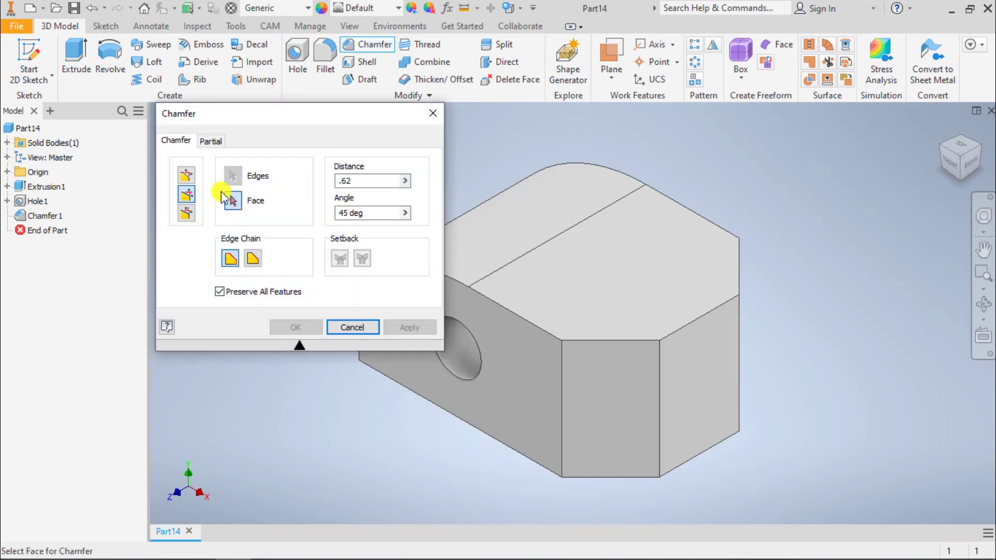
double_click(346, 213)
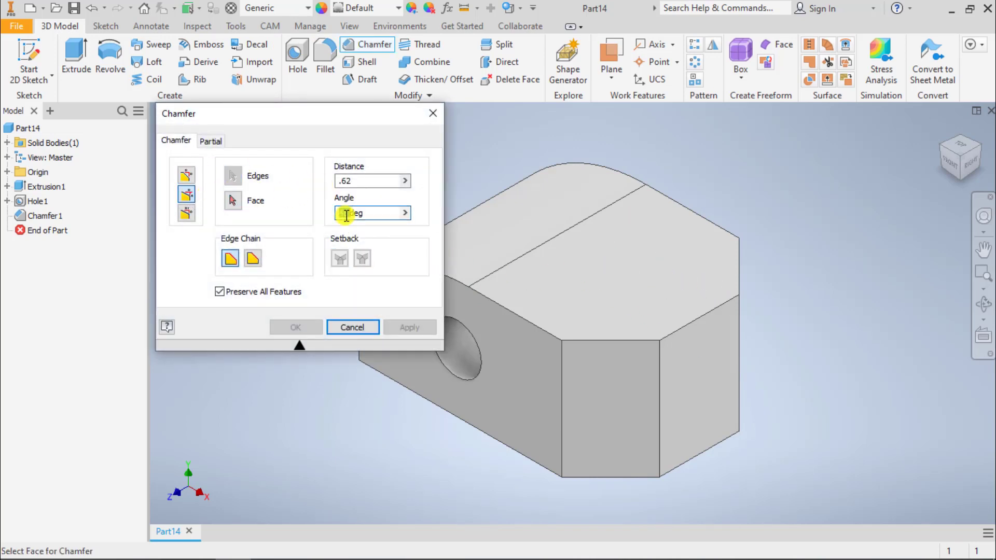
text(30)
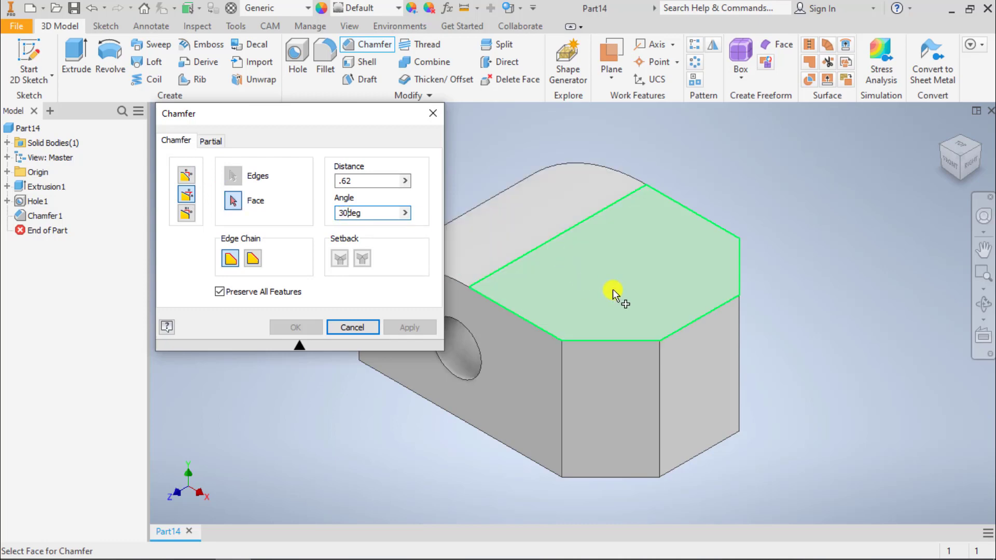
click(615, 283)
click(691, 323)
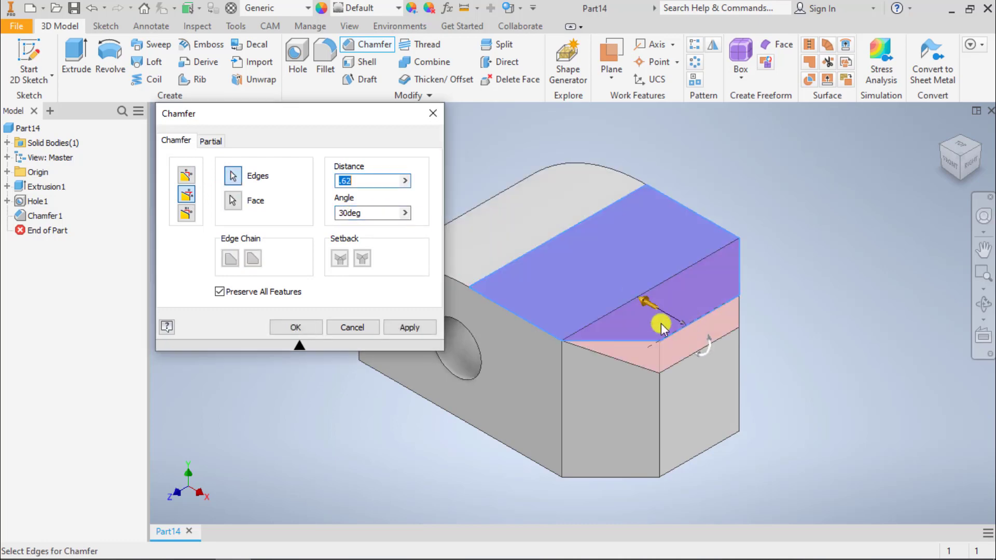
click(295, 327)
Apply the same .62 × 30° chamfer to the bottom end edge
shift+middle_drag(411, 370, 389, 180)
click(391, 42)
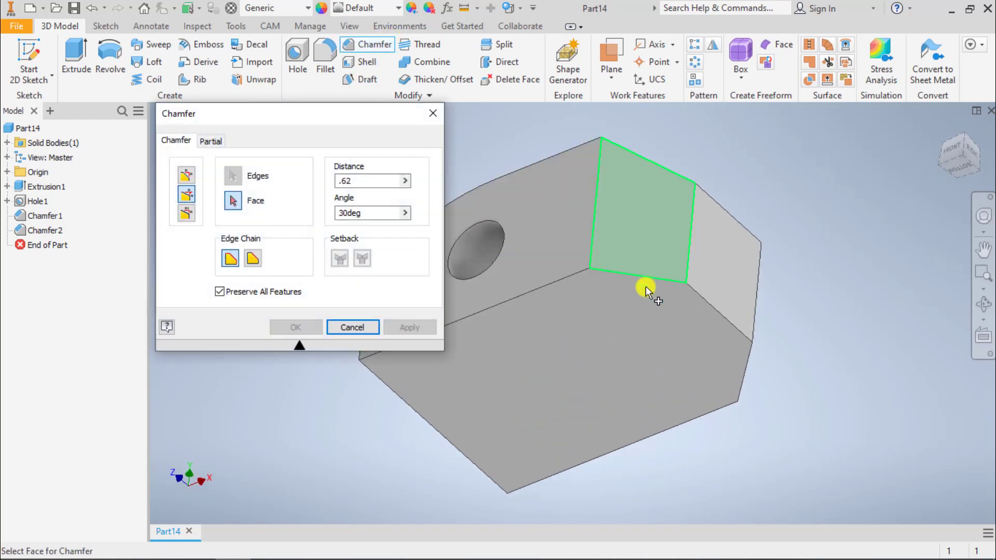
click(664, 300)
click(695, 293)
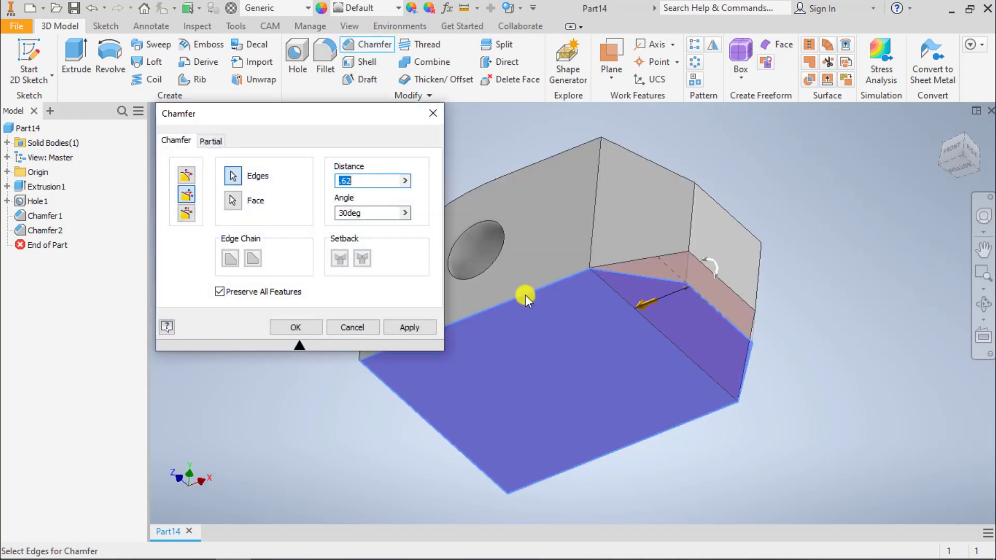
double_click(366, 181)
click(310, 326)
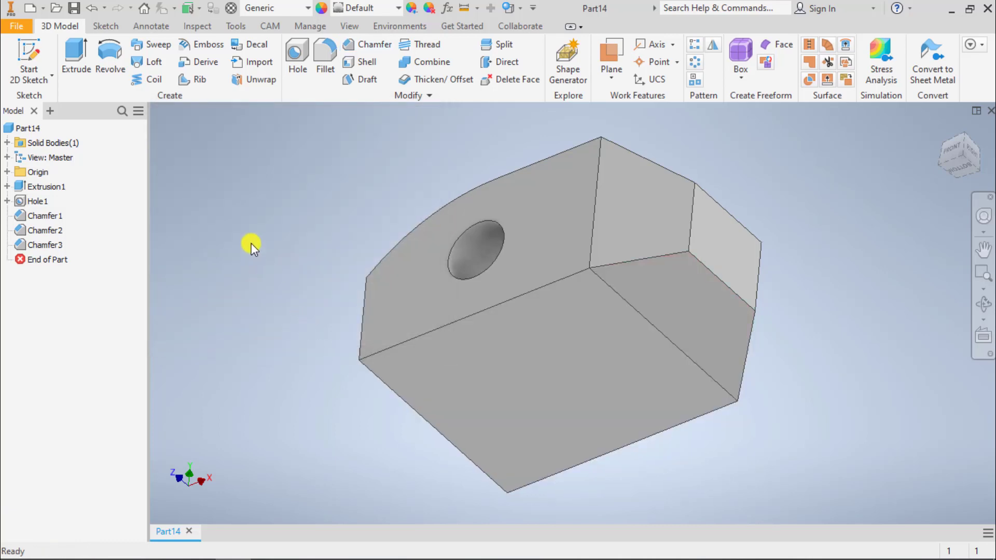
key(F6)
Start a sketch on the chamfered end face and project the inner face outline
key(alt+Tab)
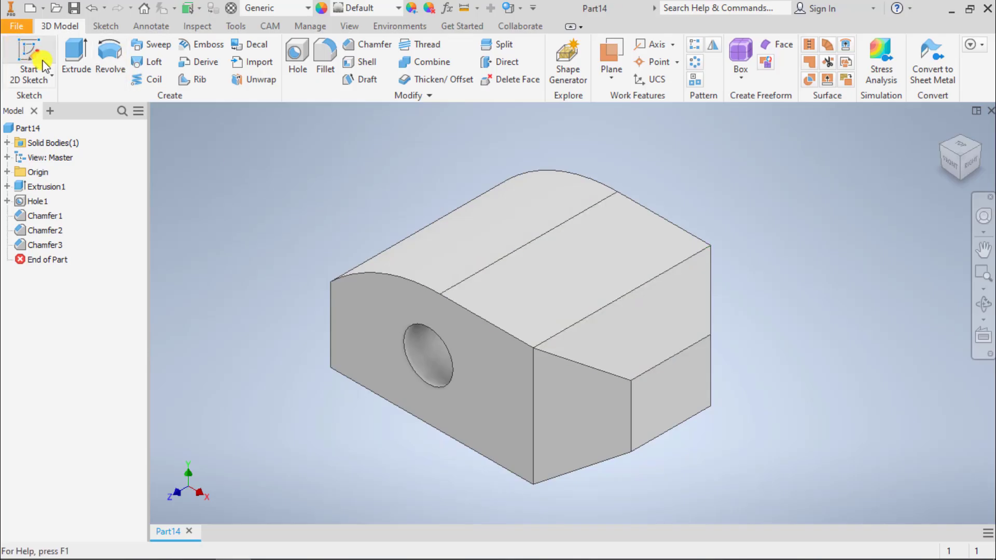
click(40, 51)
click(662, 390)
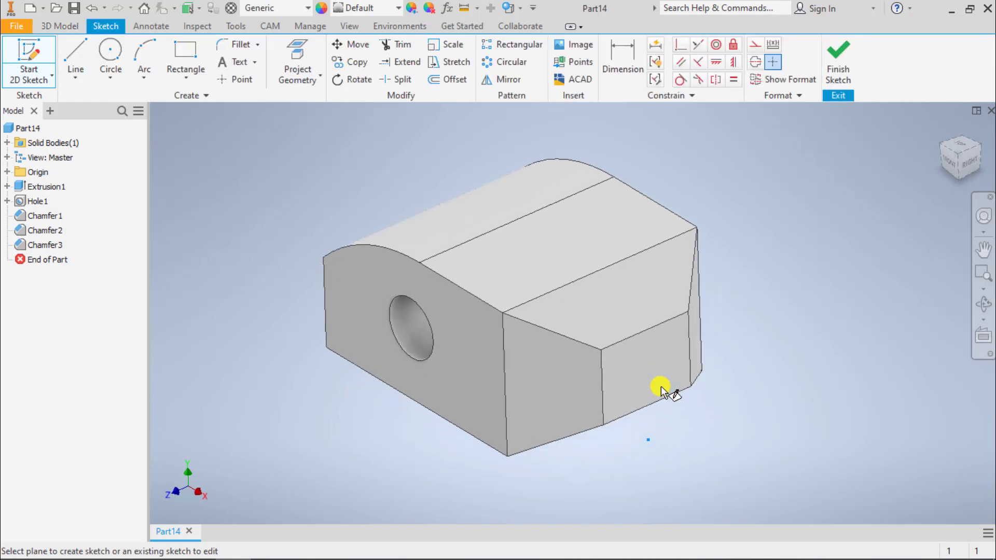
click(288, 46)
click(526, 253)
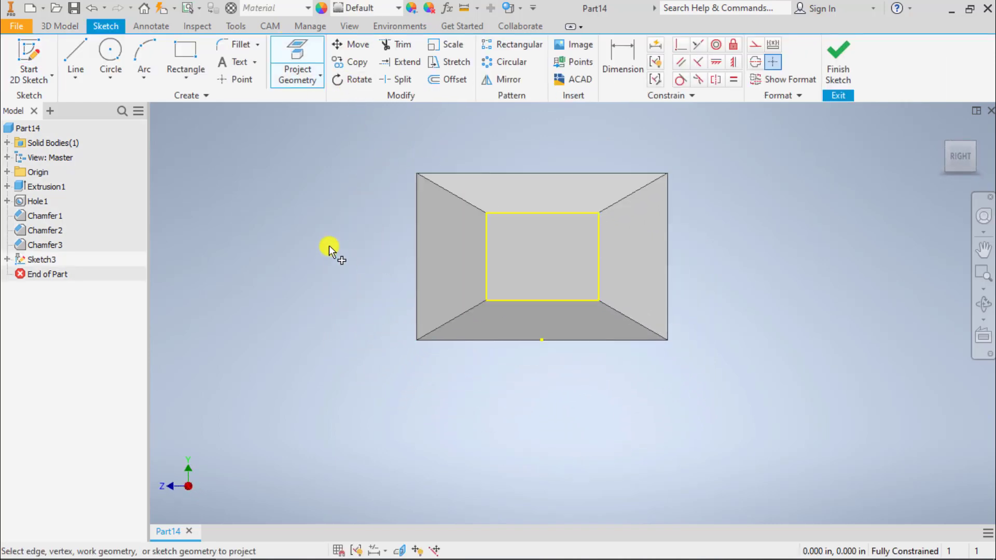
Draw a diagonal line between the projected rectangle's opposite corners and place a centre point
click(87, 61)
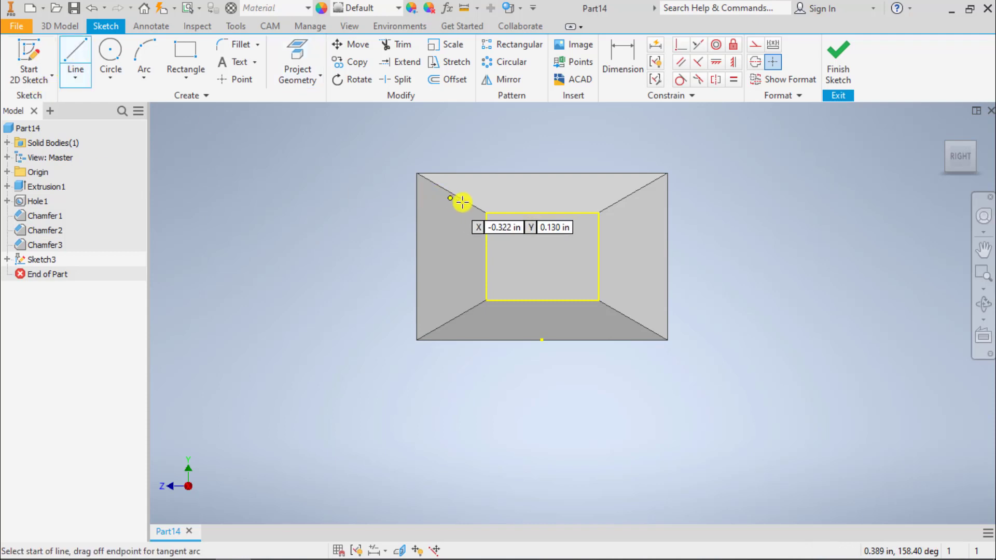
click(486, 213)
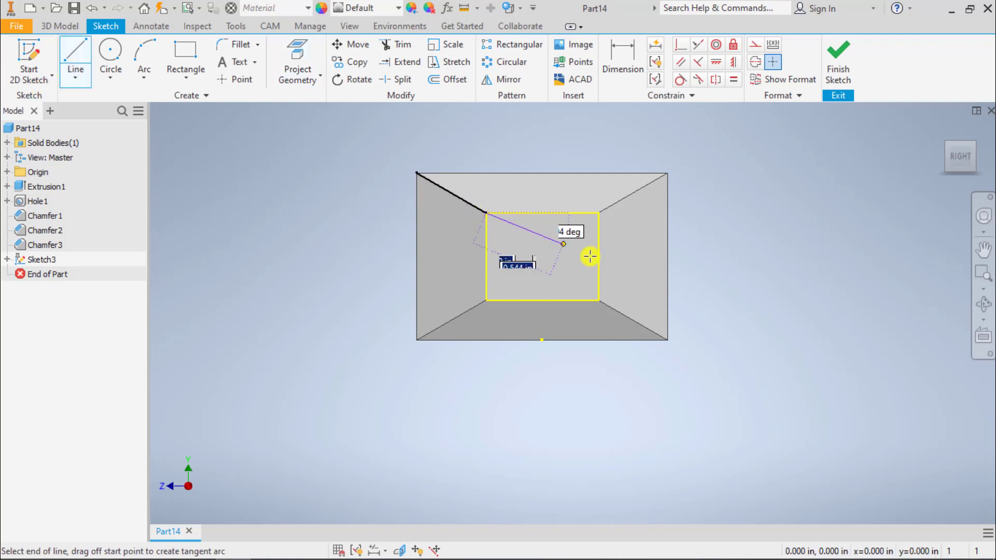
click(599, 300)
key(Escape)
click(240, 79)
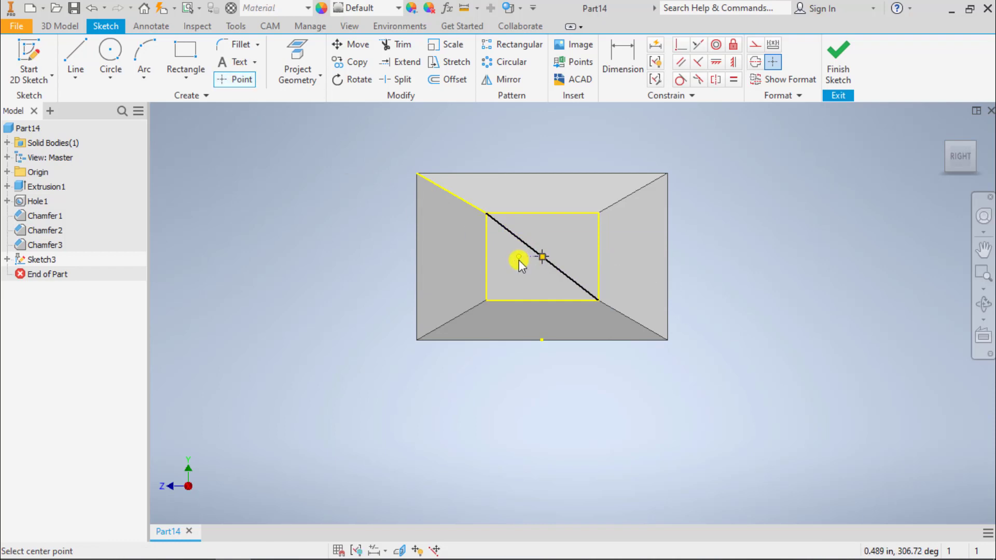
key(Escape)
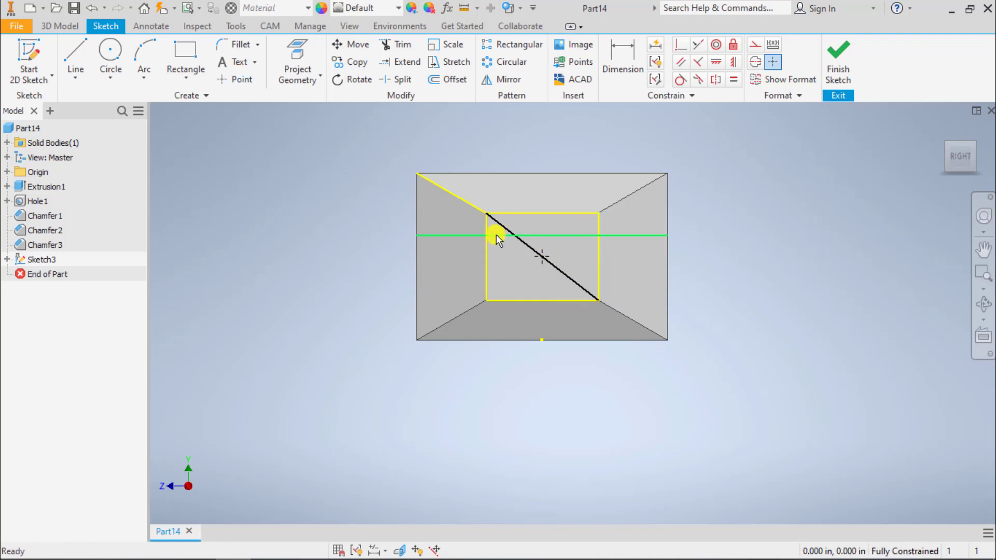
Cut a 0.5 in blind hole, 1.25 in deep, at the end face's centre point
key(h)
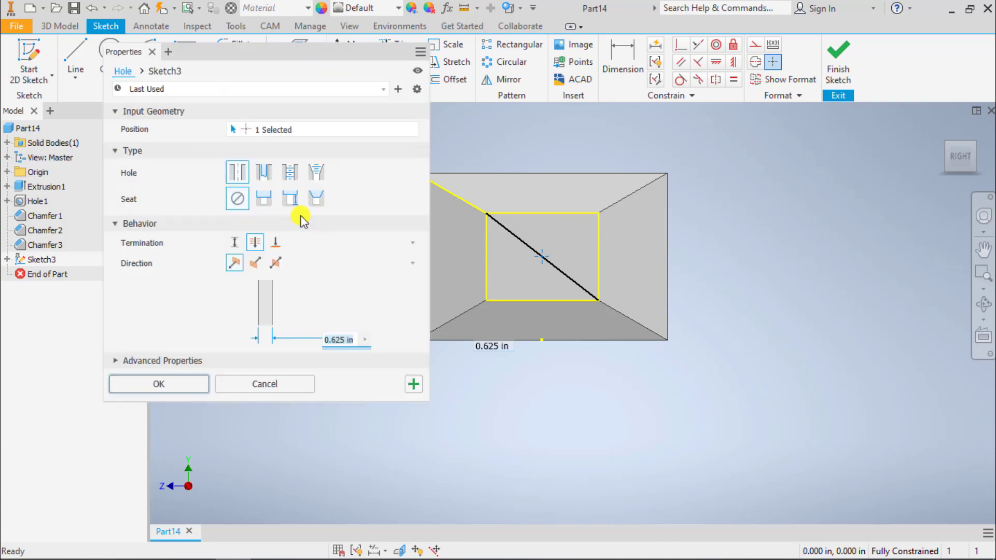
key(alt+Tab)
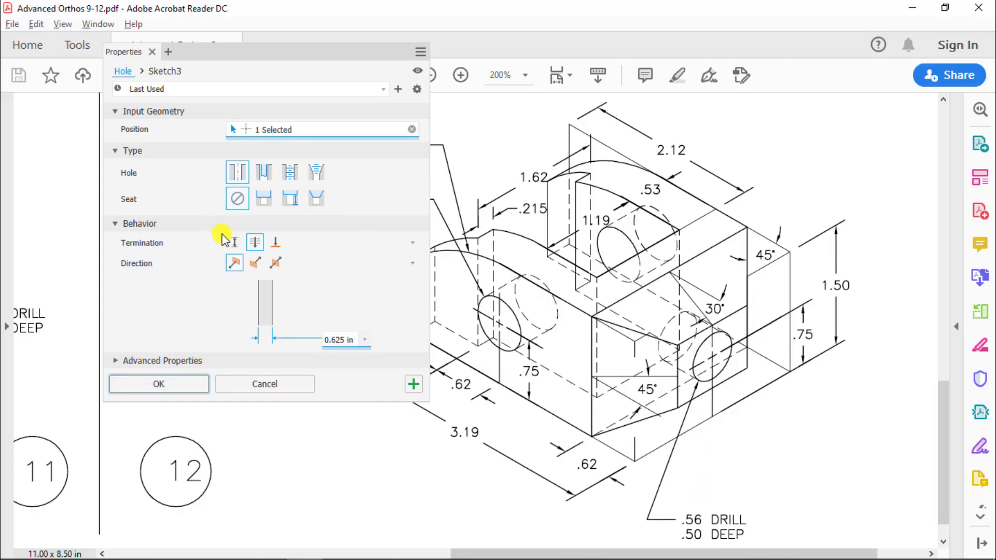
key(alt+Tab)
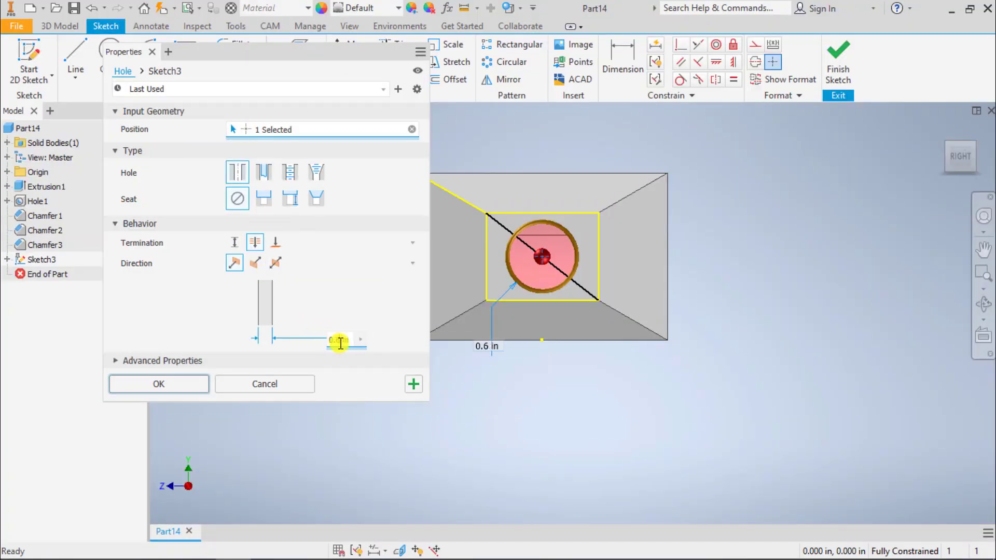
key(BackSpace)
text(56)
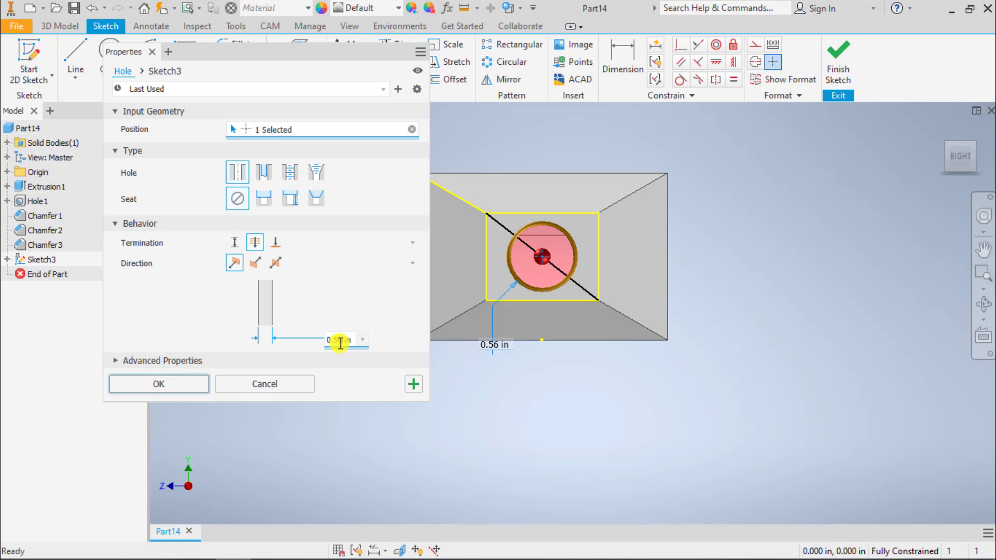
click(233, 242)
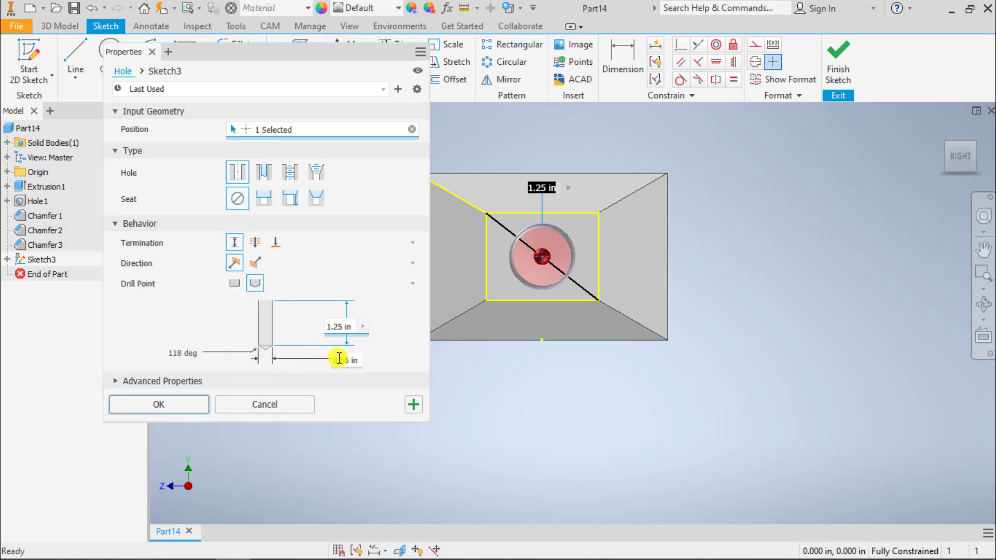
click(342, 360)
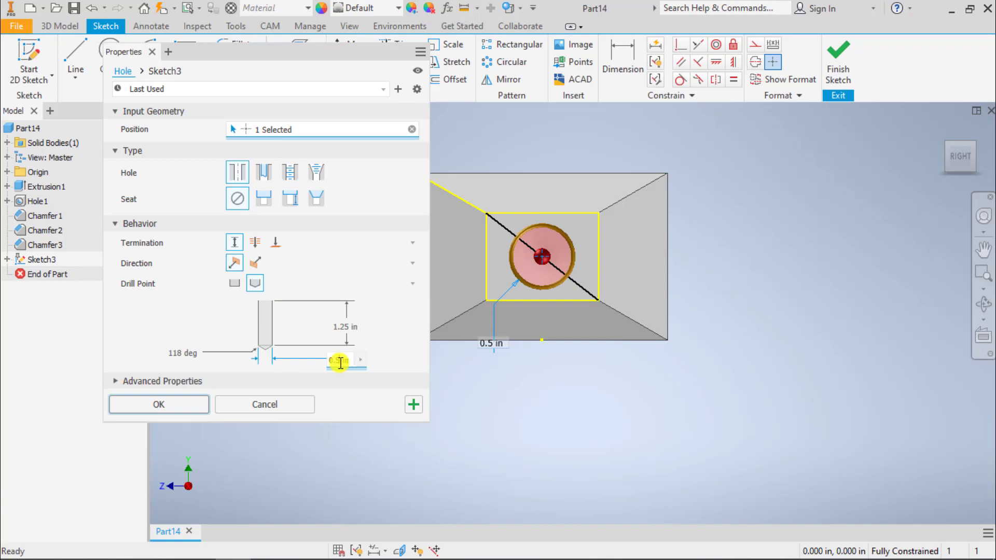
click(175, 408)
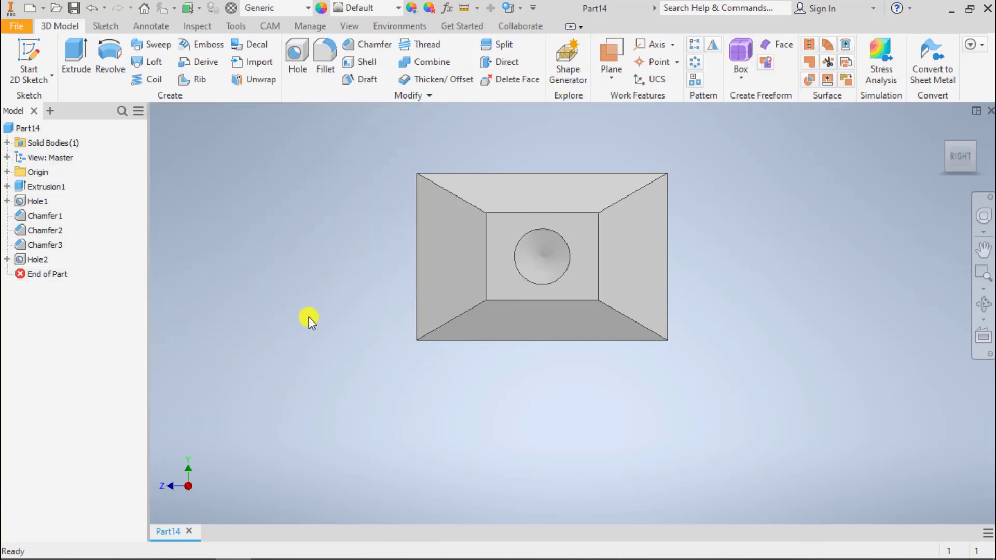
key(alt+Tab)
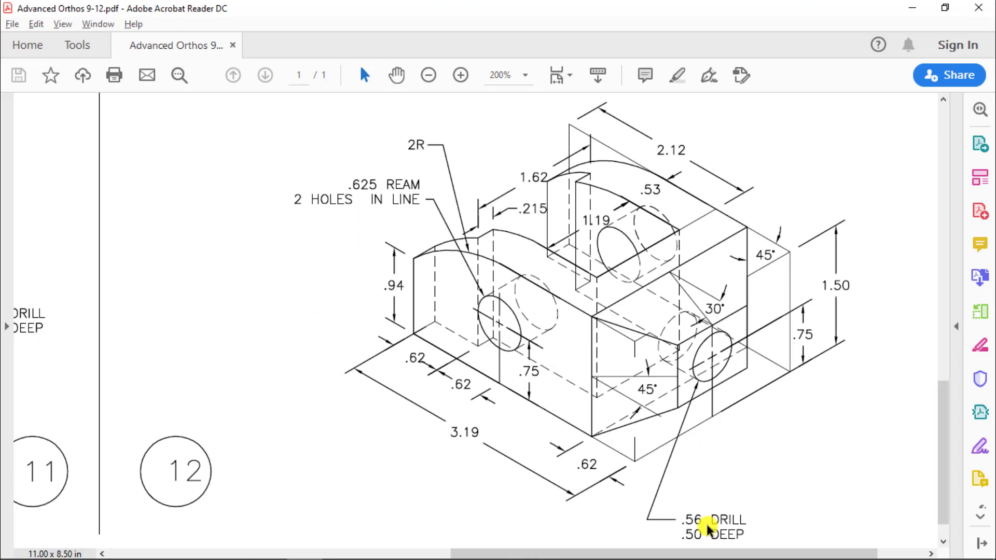
Orbit the part and start a new 2D sketch on its top face
key(alt+Tab)
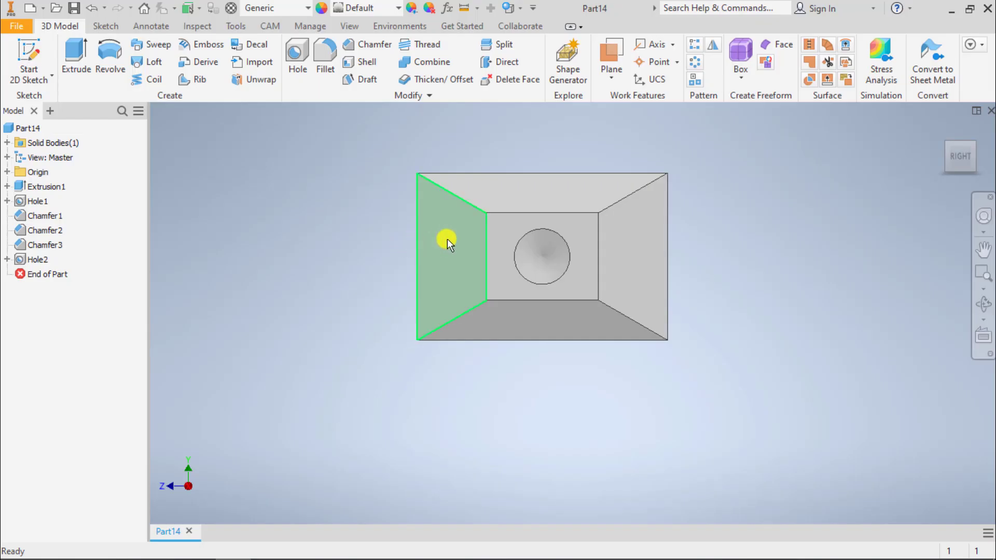
shift+middle_drag(444, 238, 649, 366)
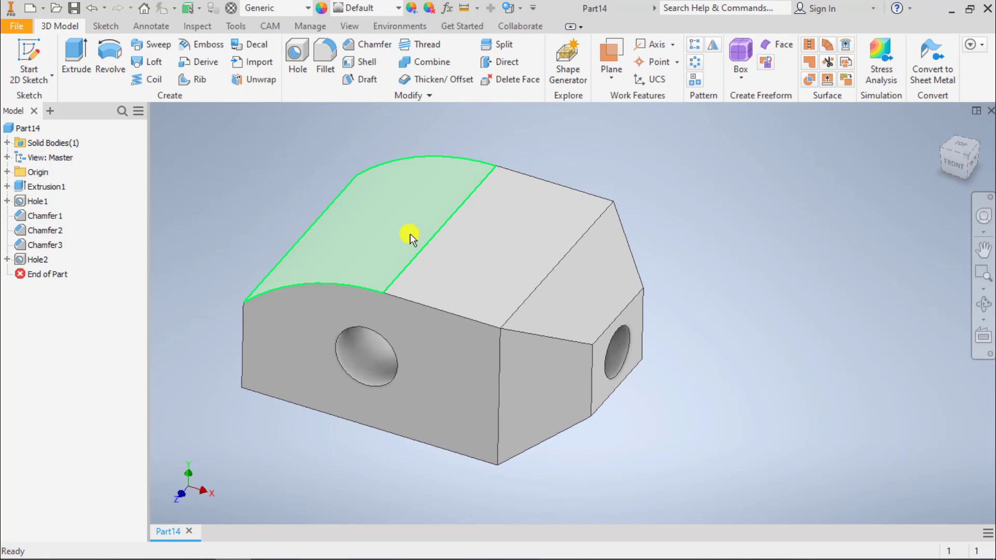
click(25, 48)
click(507, 228)
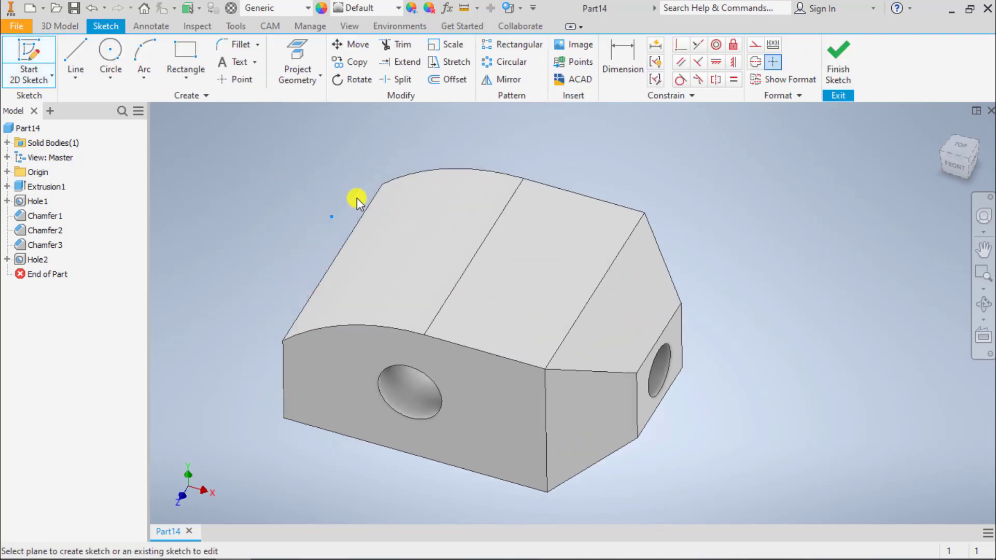
key(alt+Tab)
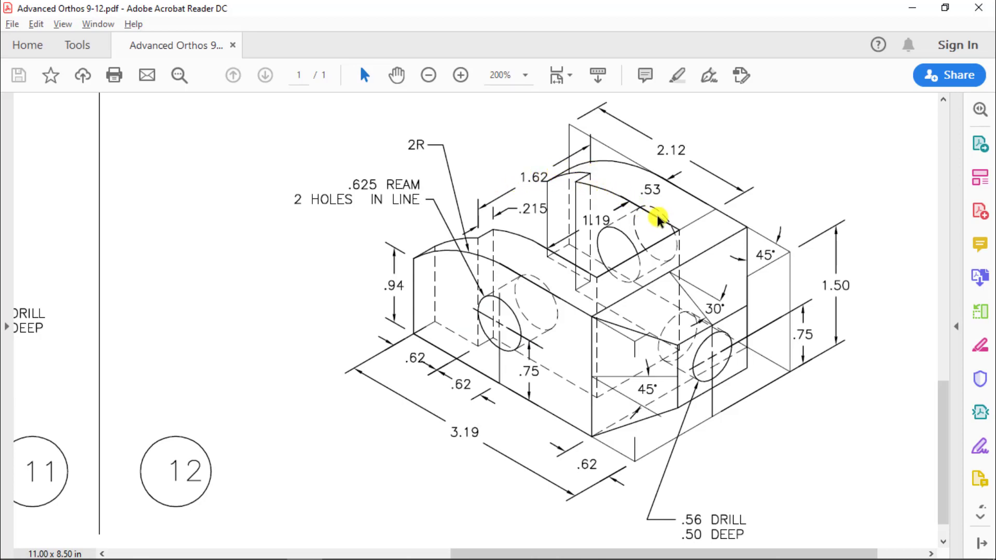
Draw a stepped T-shaped chain of lines from the block's left edge on the top-face sketch
key(alt+Tab)
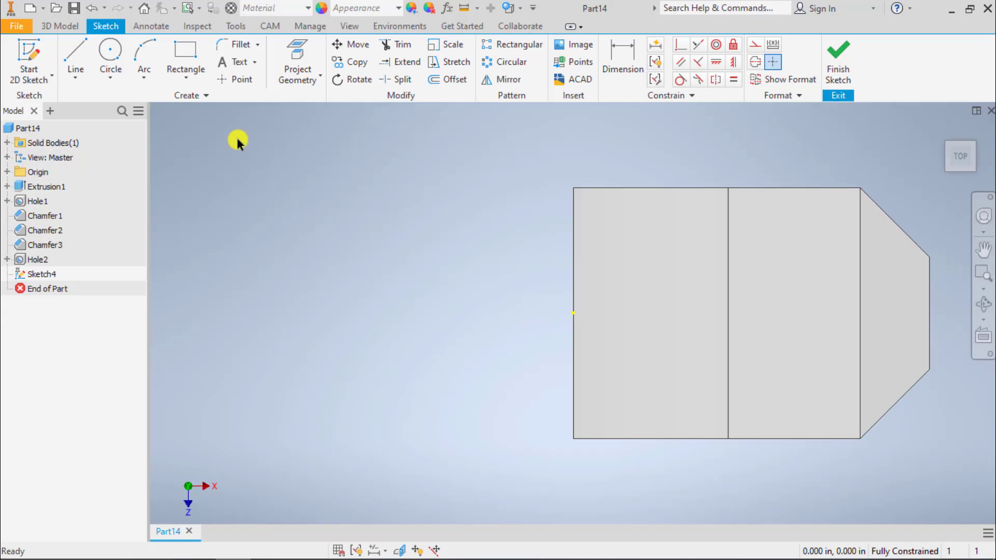
click(73, 54)
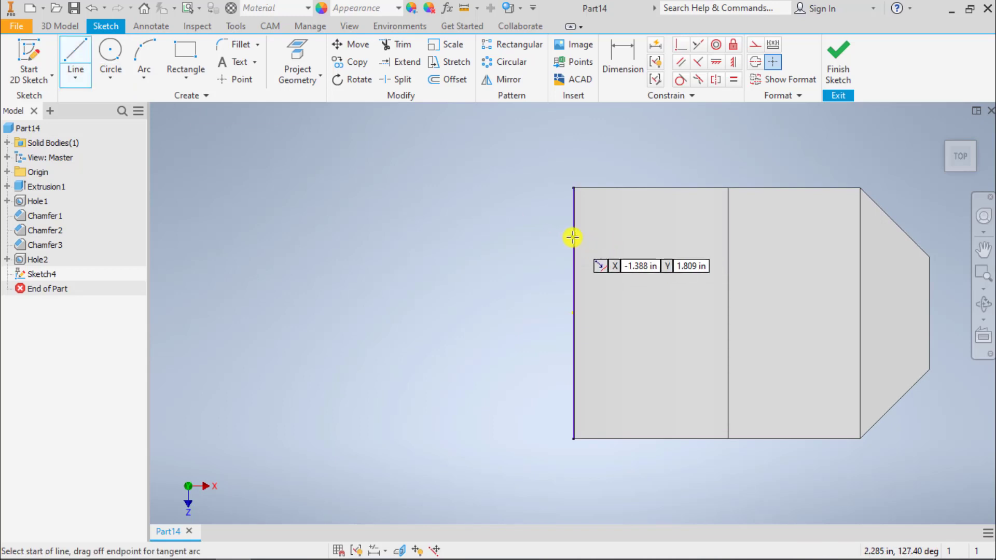
click(573, 237)
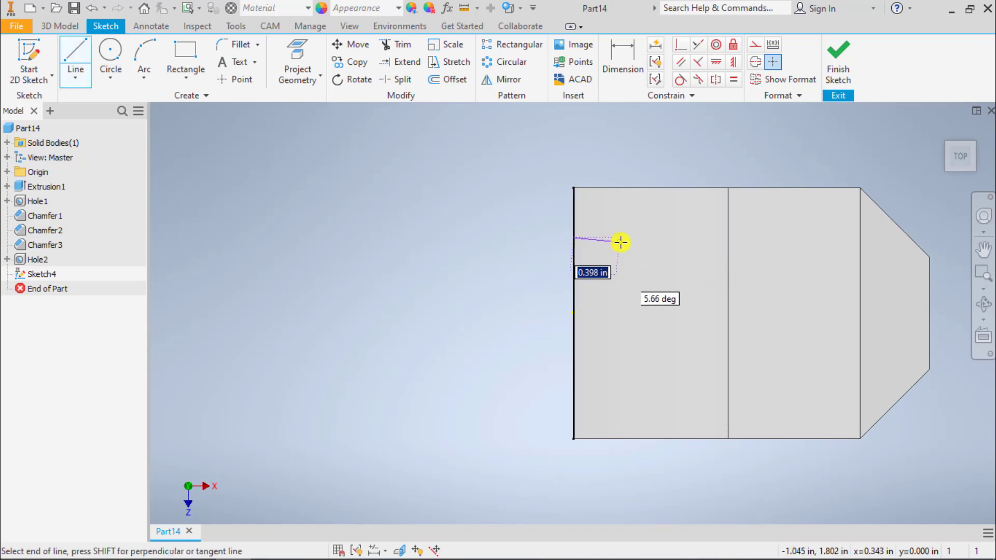
click(621, 238)
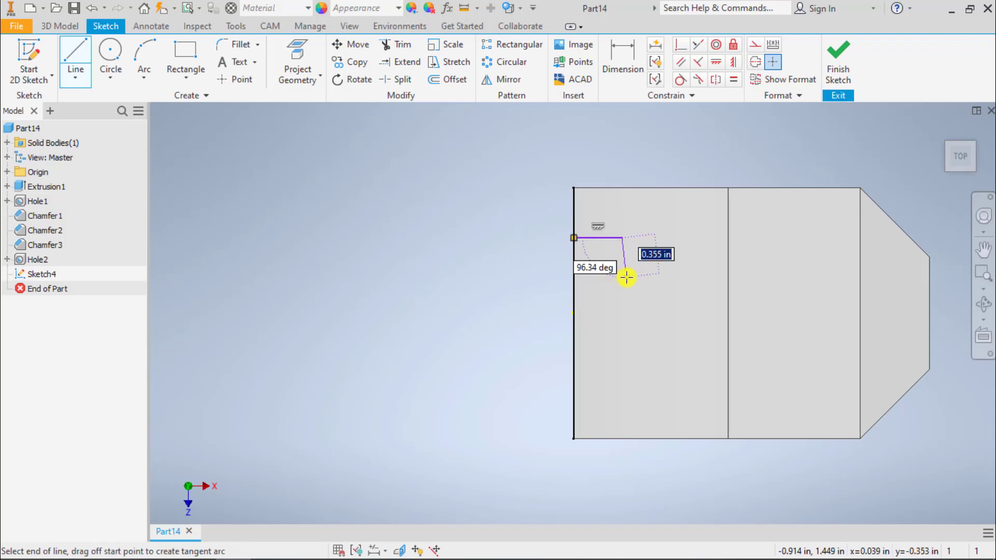
click(626, 276)
click(761, 277)
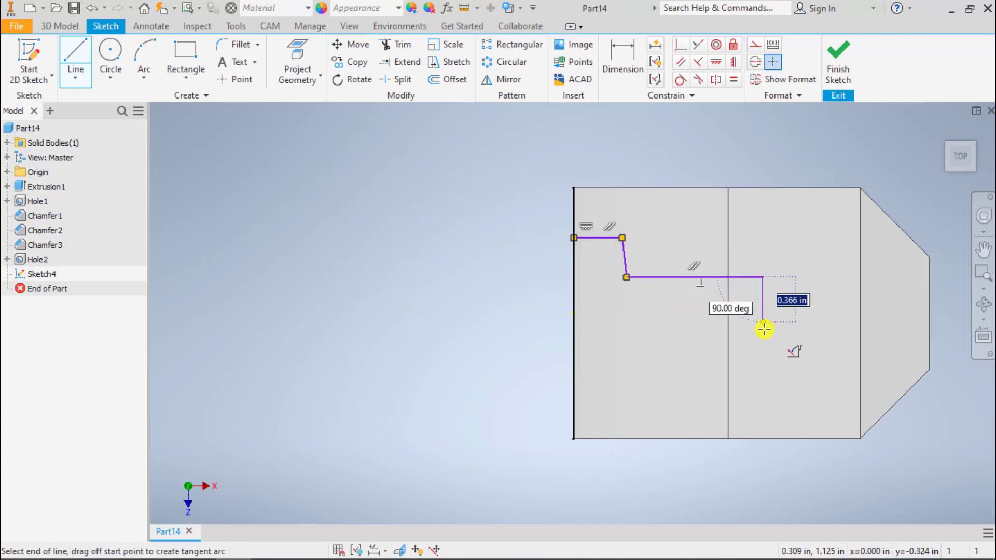
click(762, 365)
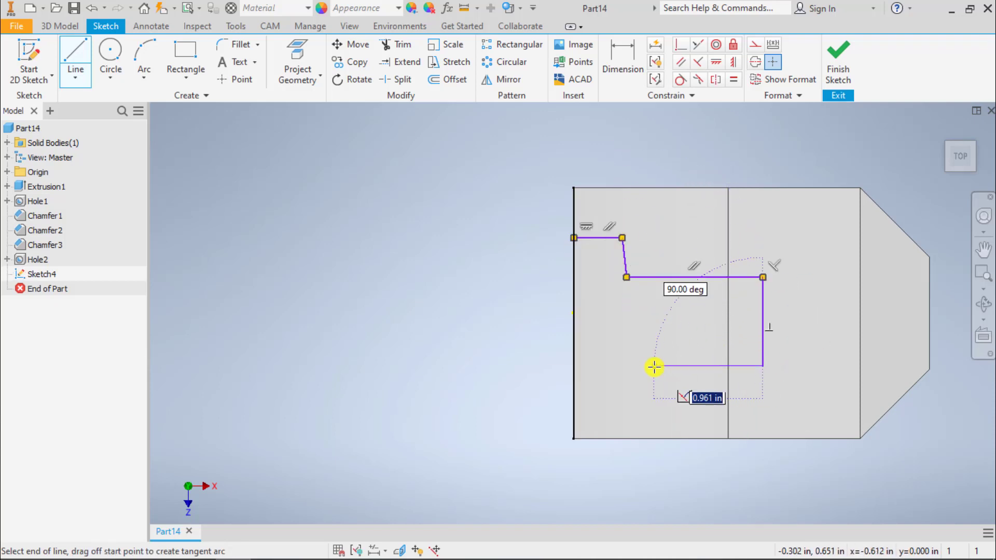
click(627, 366)
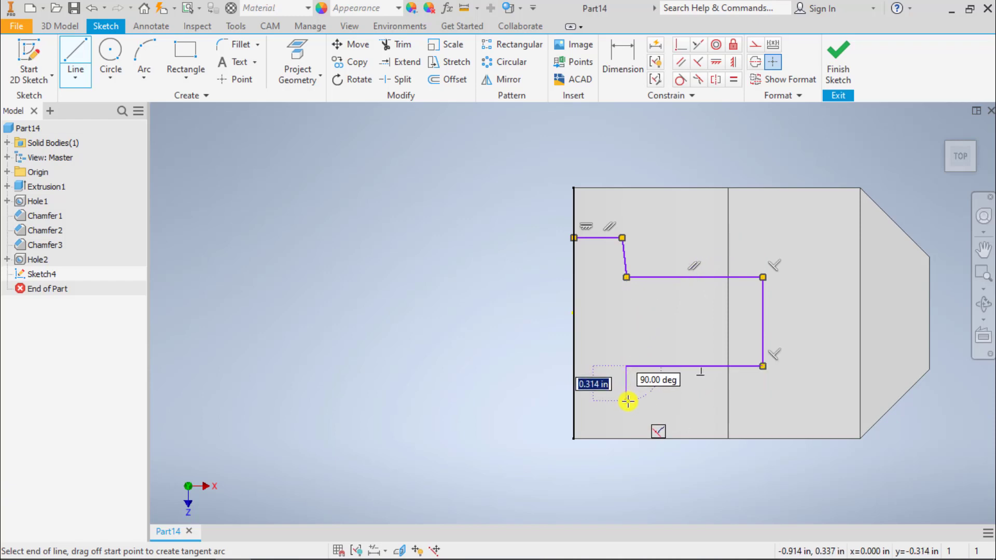
click(627, 401)
double_click(574, 401)
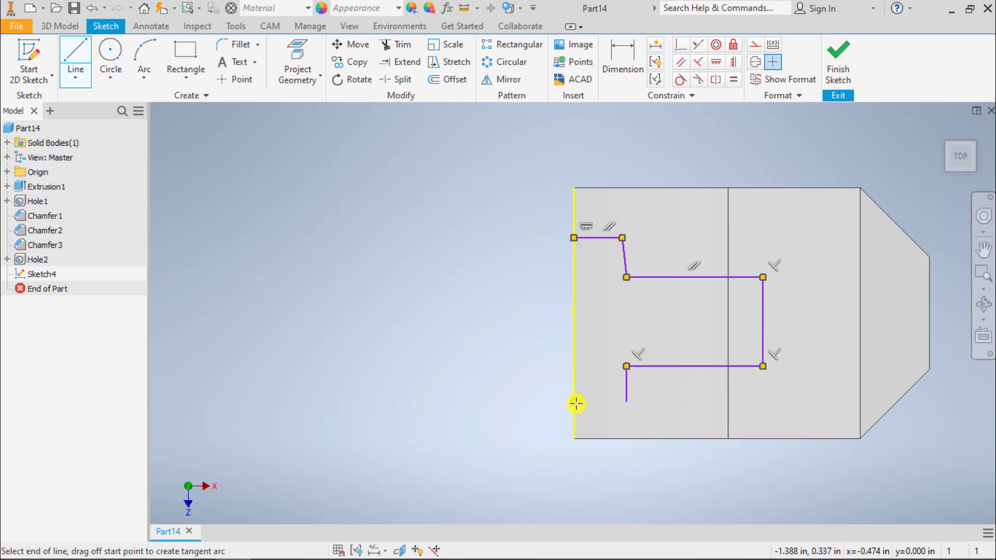
Close the T profile with a line along the left edge from top to bottom endpoint
click(571, 238)
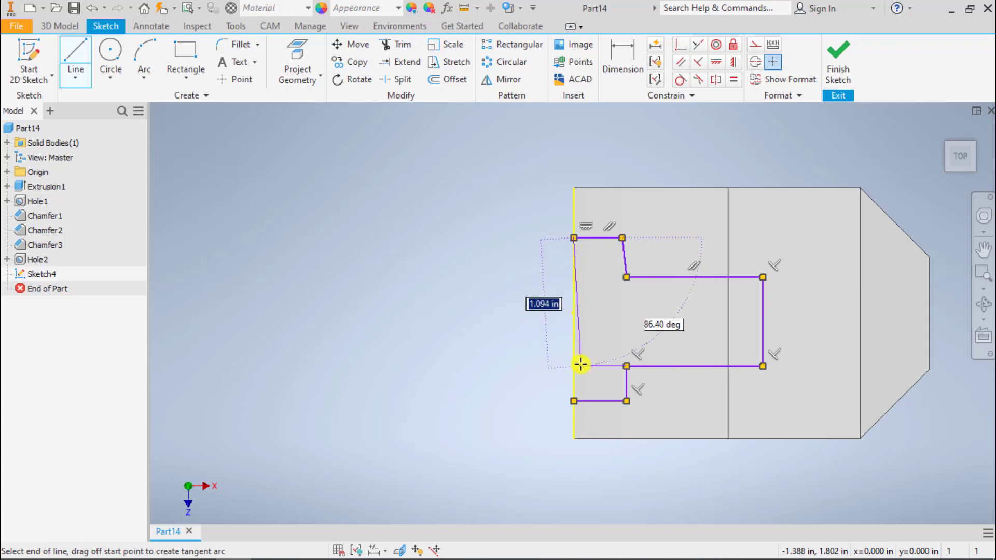
click(571, 399)
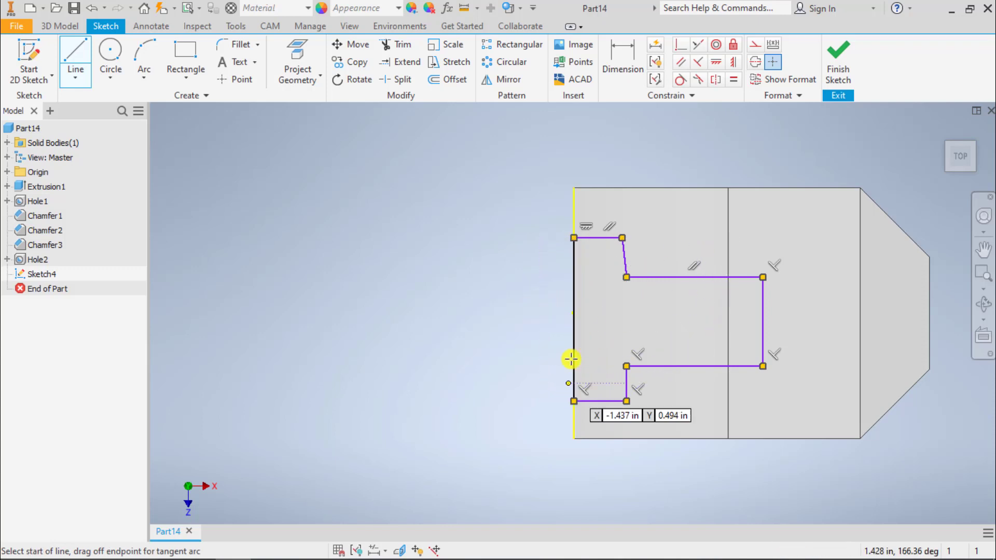
key(Escape)
mouse_move(573, 395)
middle_down()
mouse_move(516, 285)
mouse_move(498, 289)
middle_up()
Make the profile's slanted line vertical with a Vertical constraint
scroll(499, 288, up, 3)
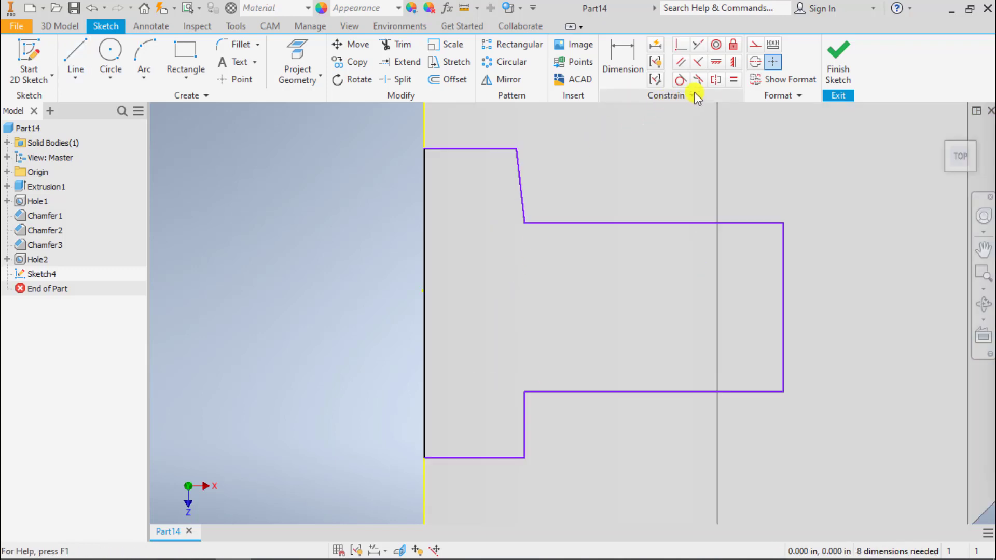
click(734, 62)
click(519, 166)
middle_drag(605, 204, 493, 213)
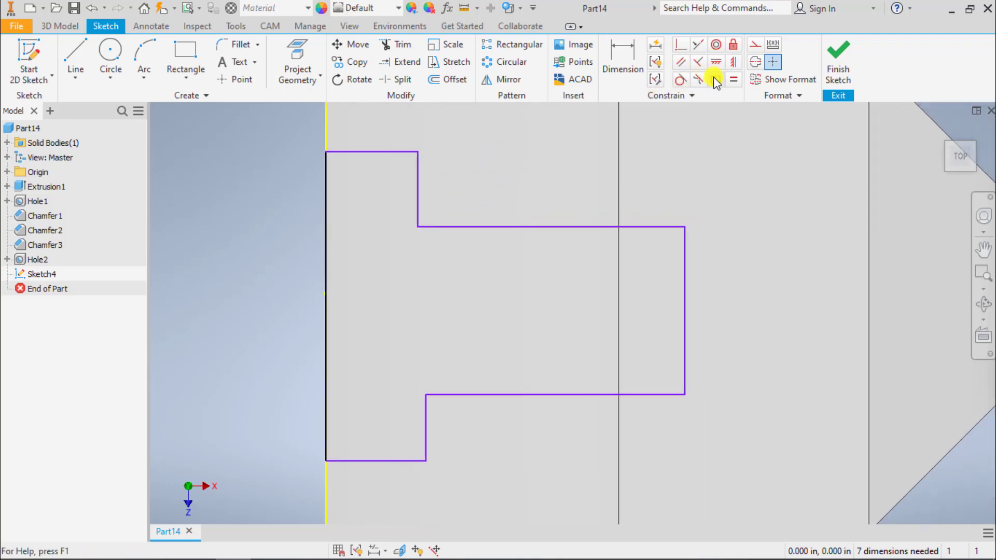
Project the part's XY Plane into the sketch as a reference centre line
click(716, 79)
click(477, 227)
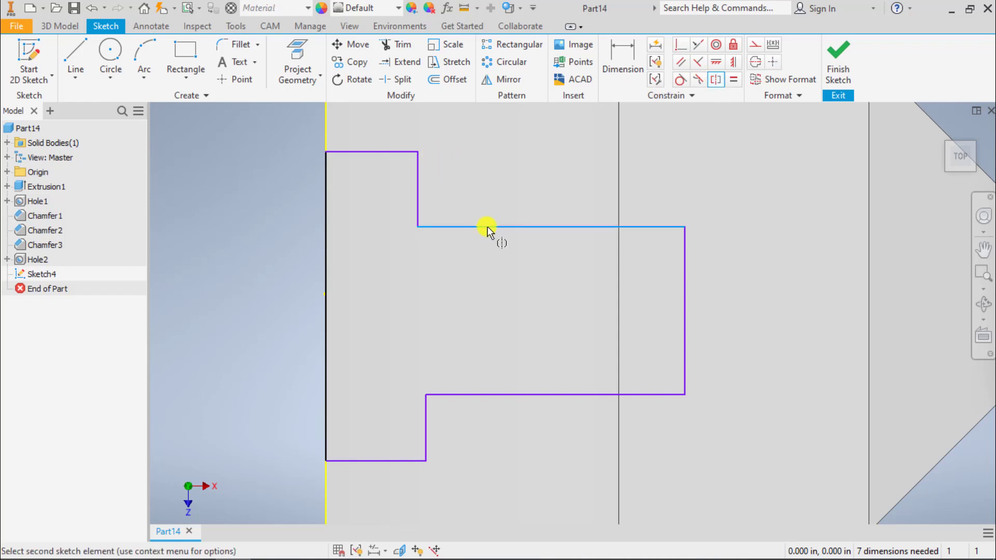
click(297, 66)
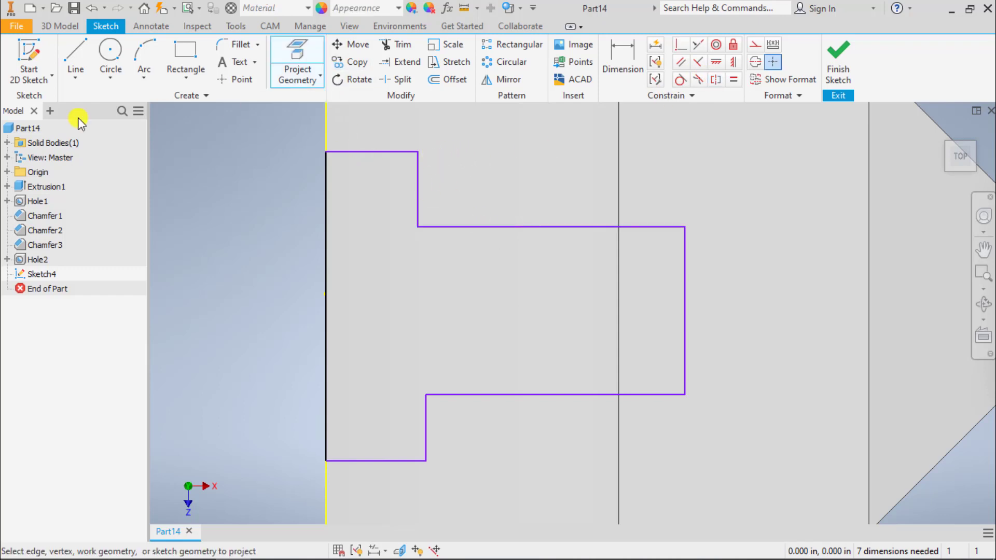
click(7, 171)
click(50, 216)
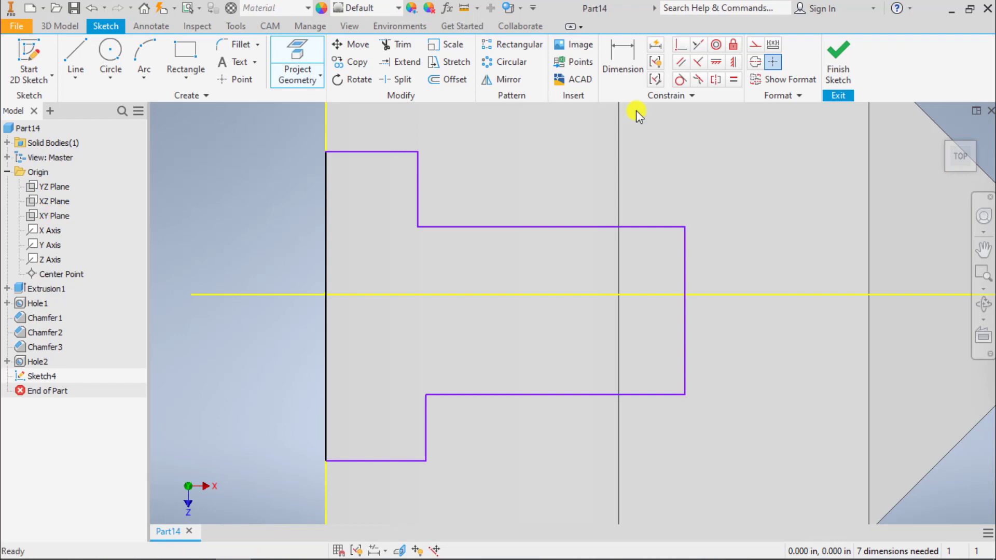
Make the inner and outer horizontal line pairs symmetric about the projected XY Plane line
click(716, 80)
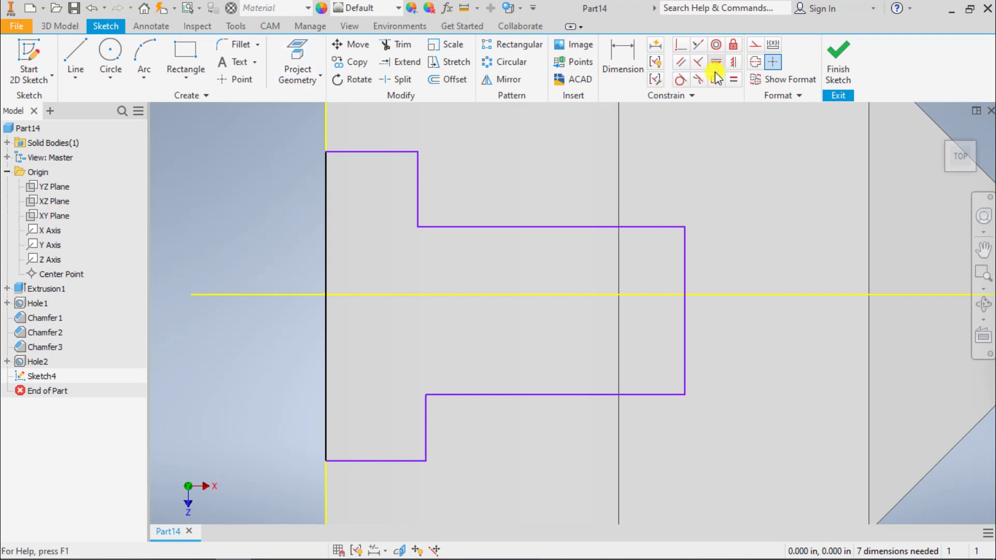
click(560, 223)
click(556, 393)
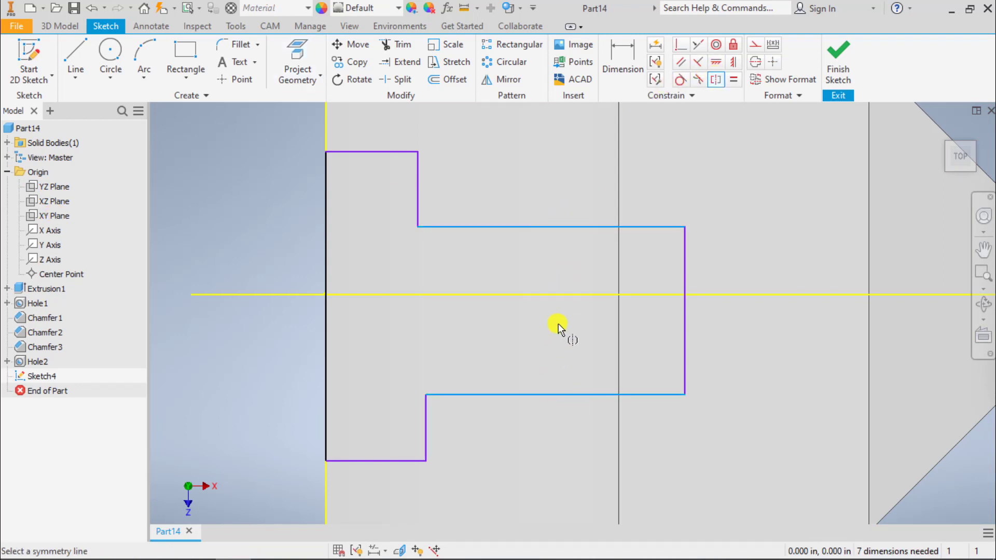
click(565, 295)
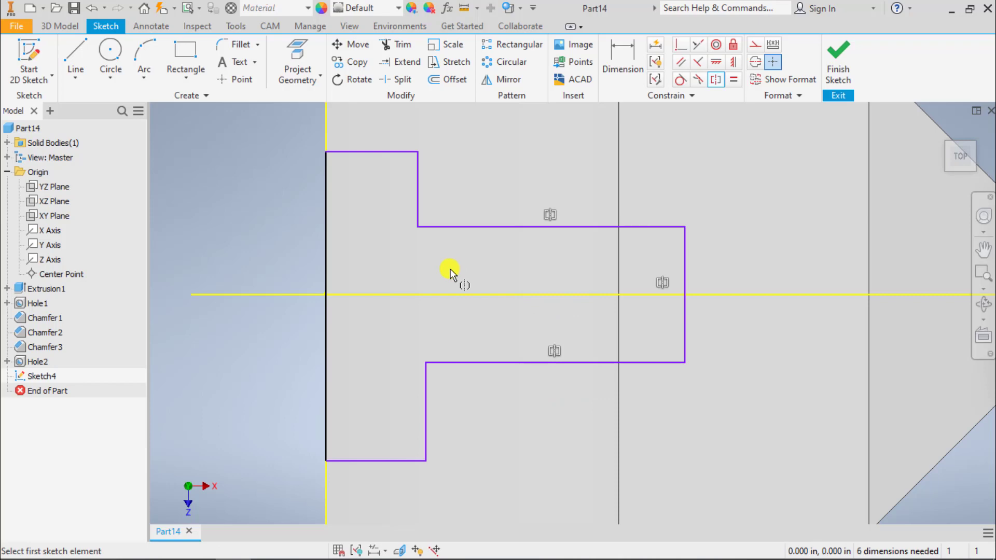
click(376, 152)
click(379, 461)
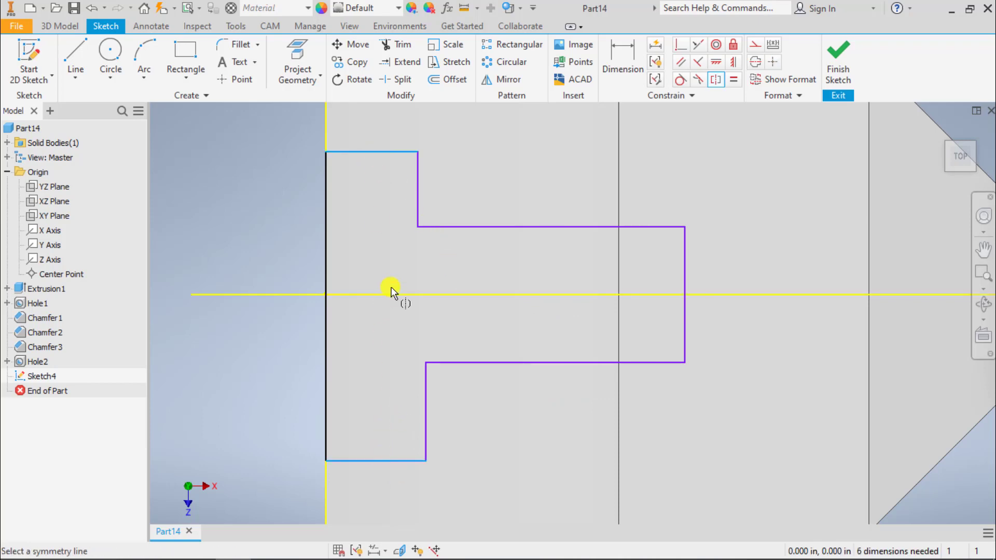
click(390, 294)
key(Escape)
scroll(377, 264, down, 3)
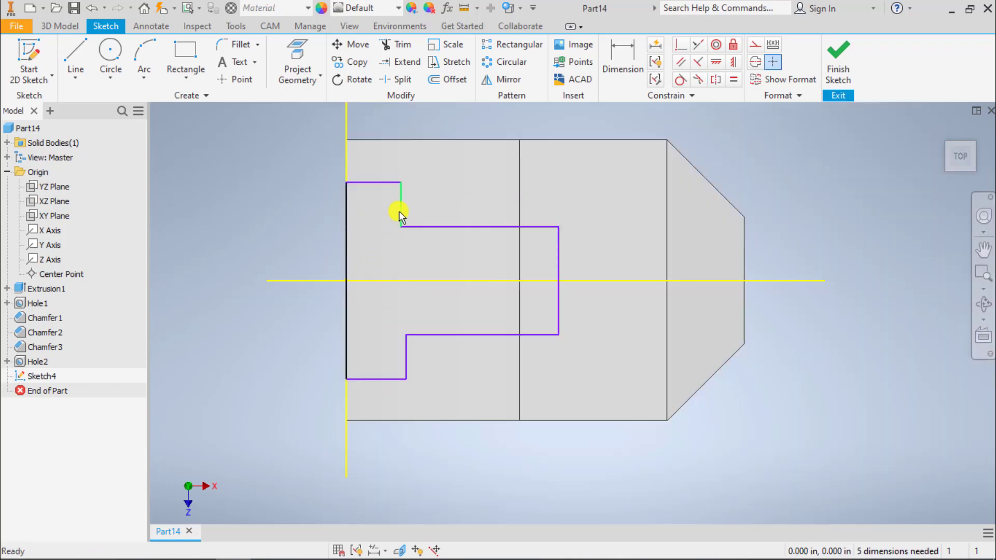
Dimension the short step height to .215 and the cut width to 1.190
key(alt+Tab)
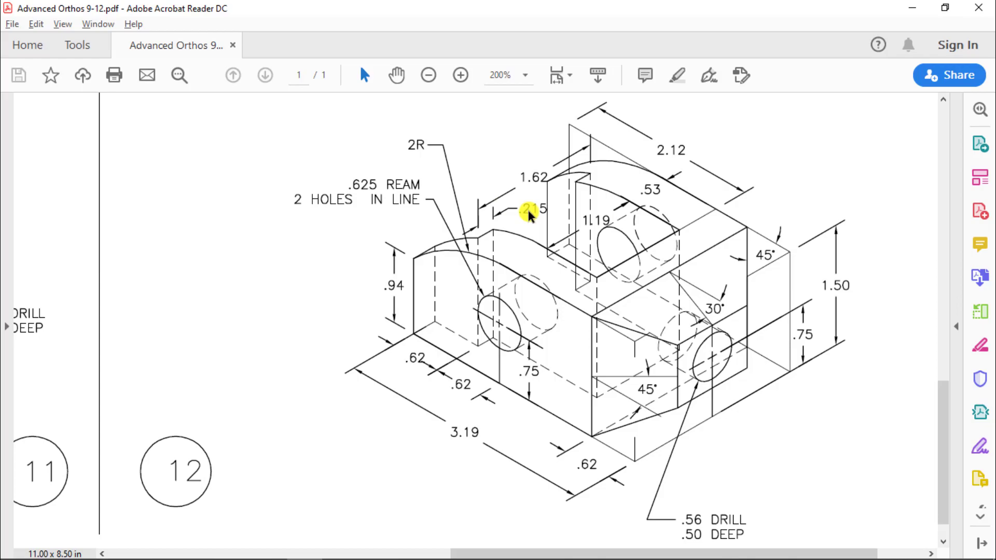
key(alt+Tab)
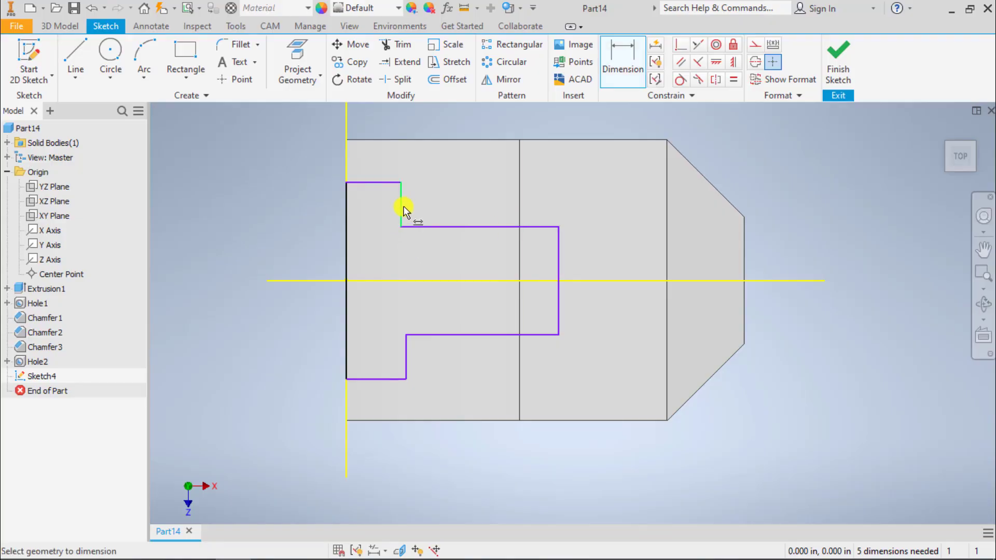
click(404, 210)
click(427, 205)
text(.215)
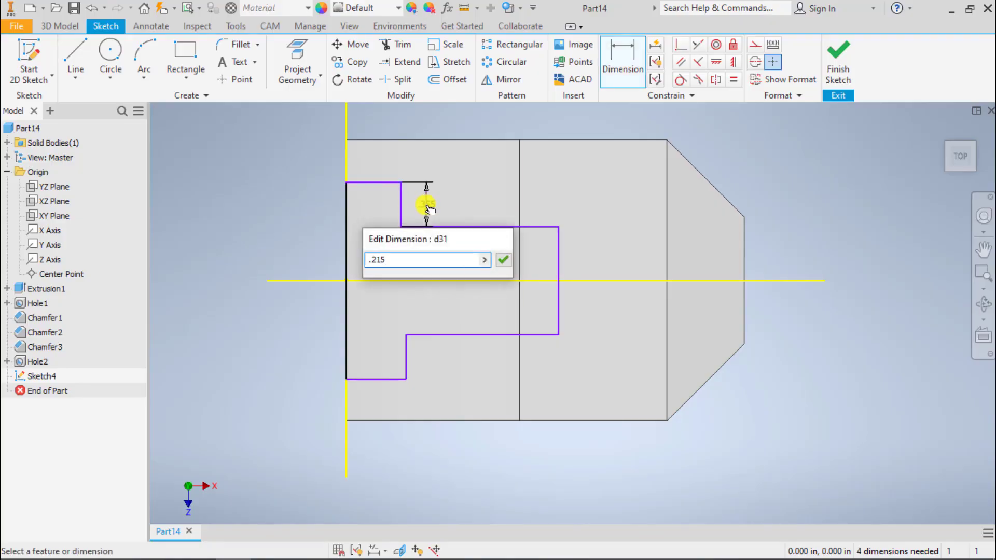
key(Return)
click(435, 210)
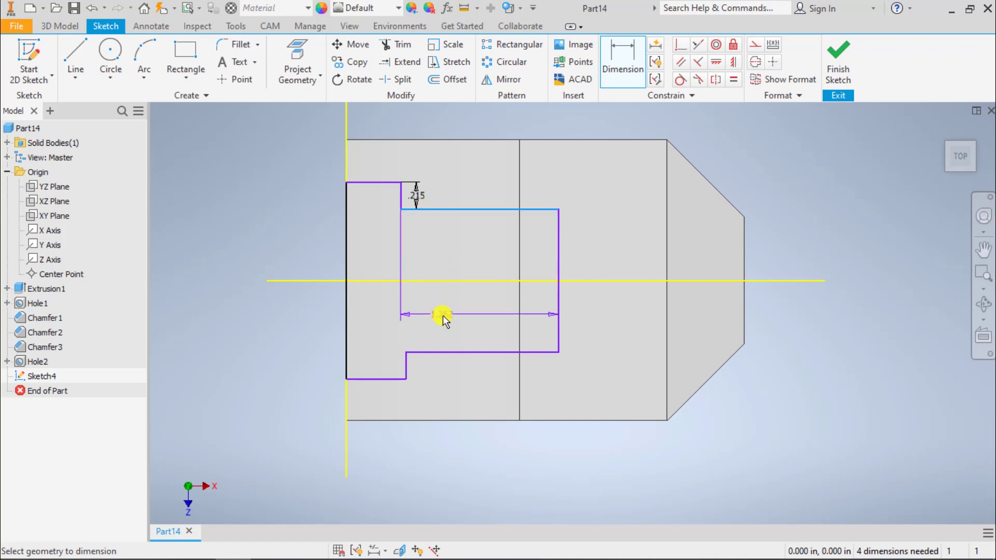
click(442, 351)
click(460, 314)
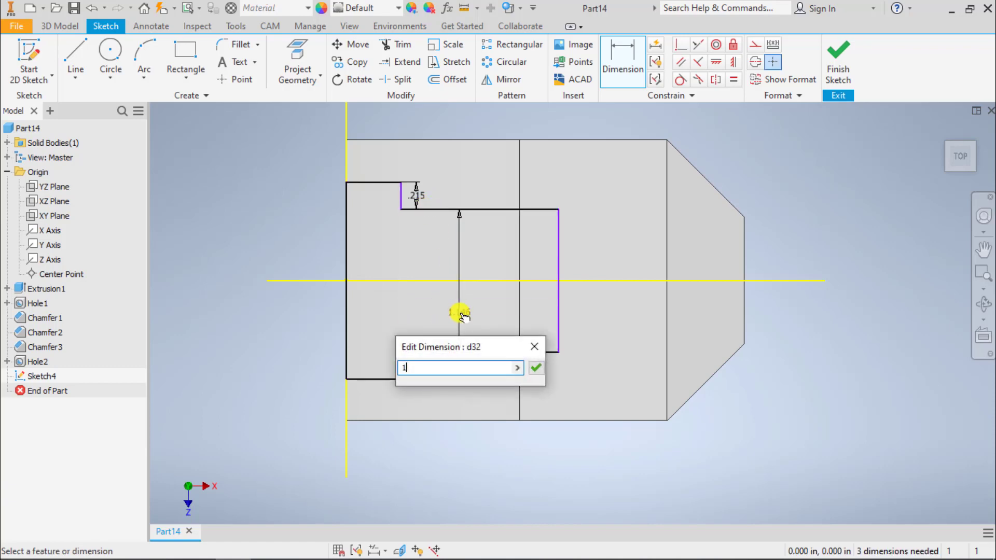
key(Return)
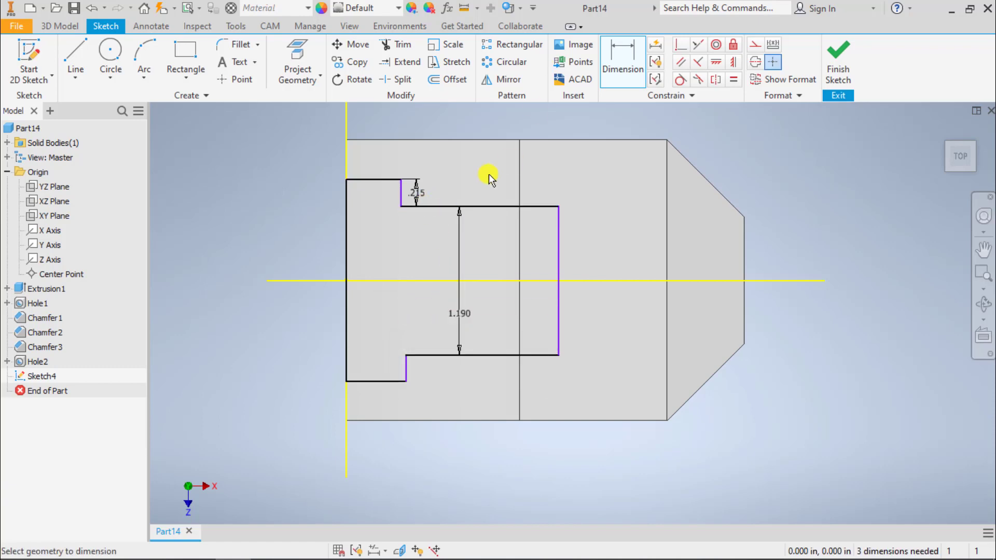
After checking the PDF drawing, dimension the cut's overall length to 2.120
key(alt+Tab)
click(489, 173)
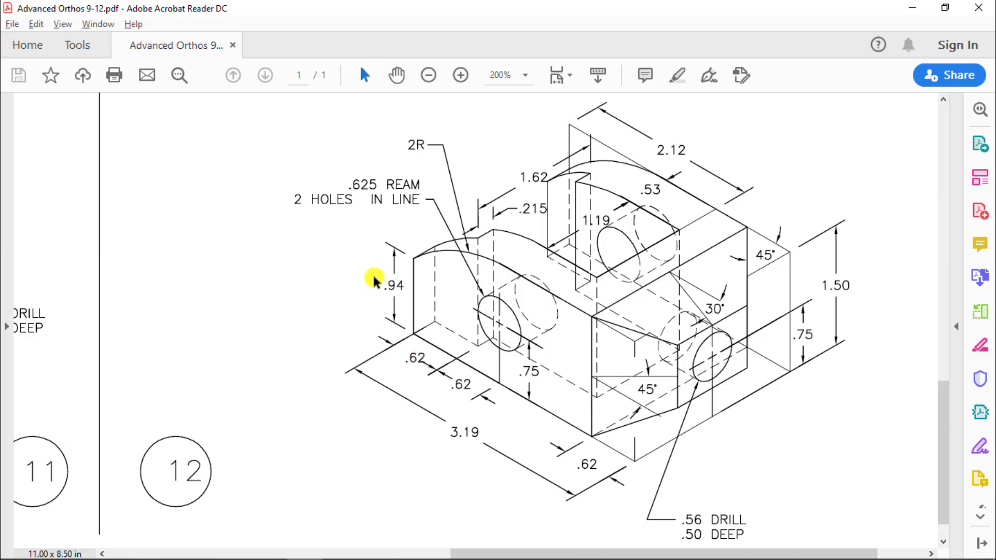
key(alt+Tab)
click(553, 216)
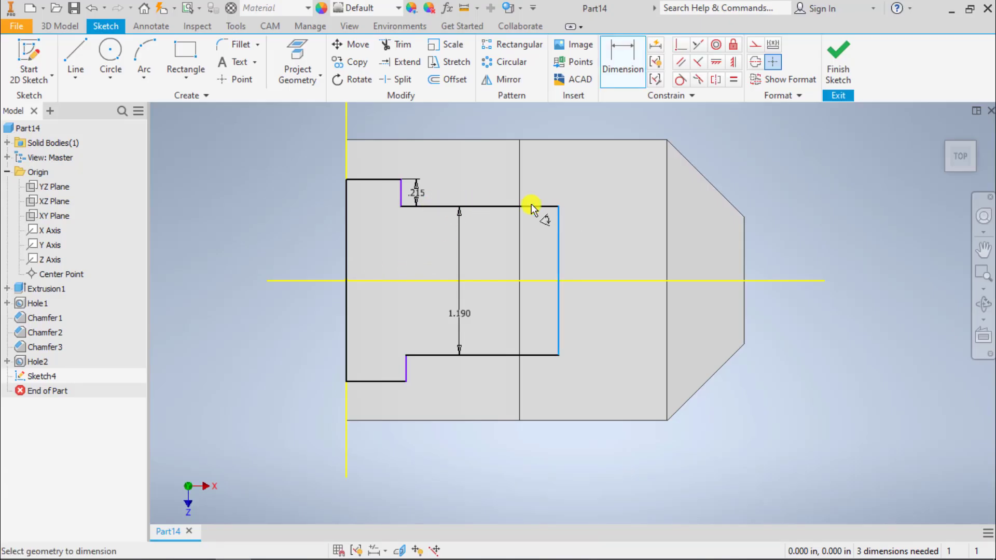
click(346, 160)
click(390, 116)
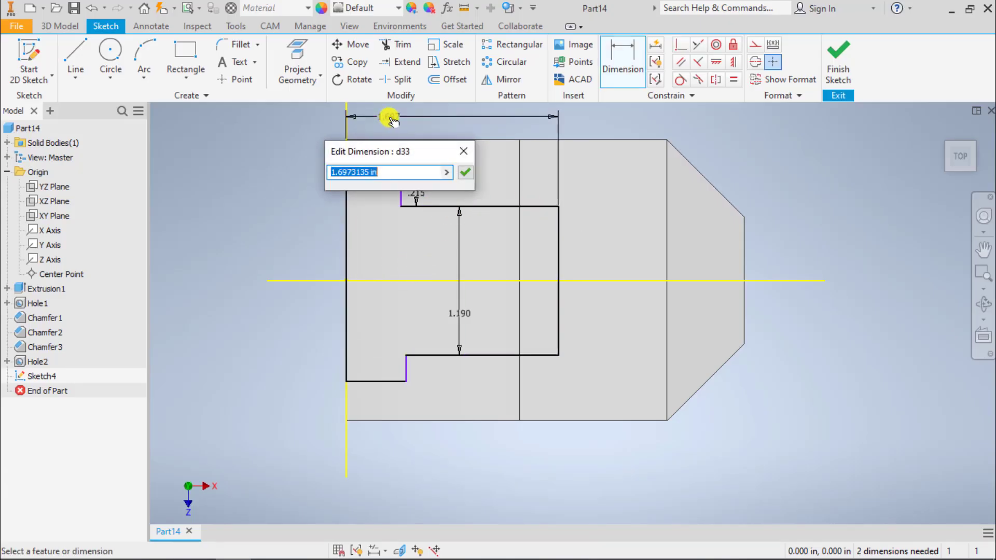
key(Return)
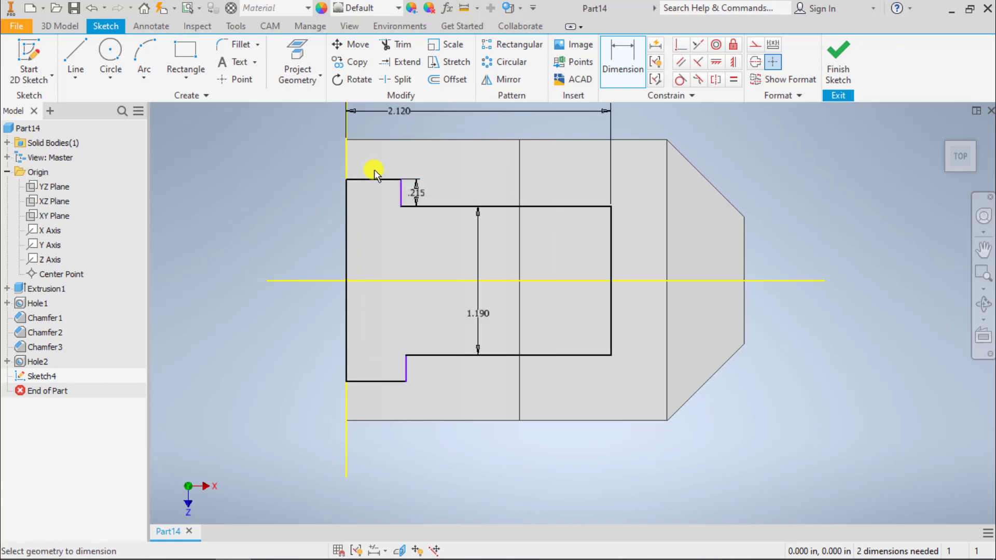
Dimension the top step .620 and set the bottom step equal to it
click(374, 178)
click(381, 129)
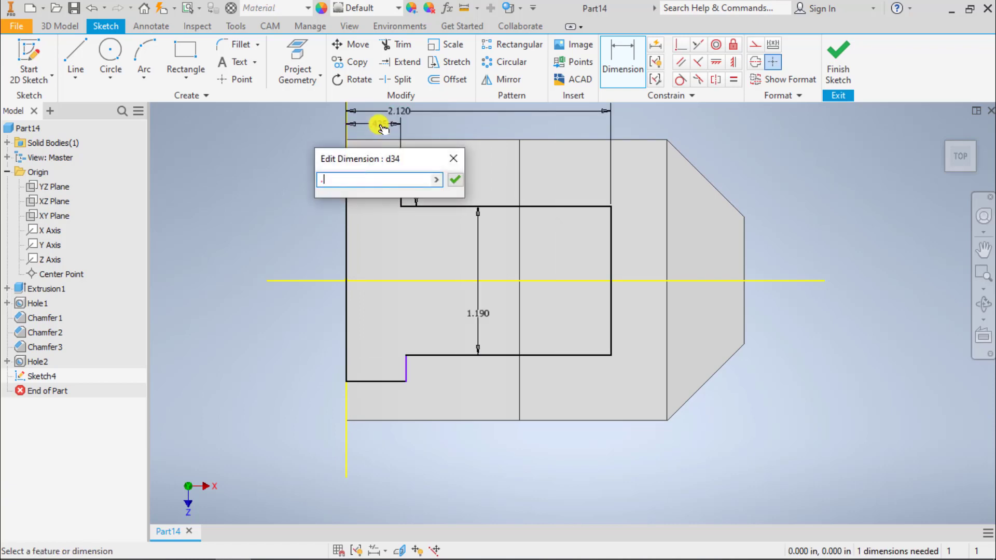
text(.625)
key(Return)
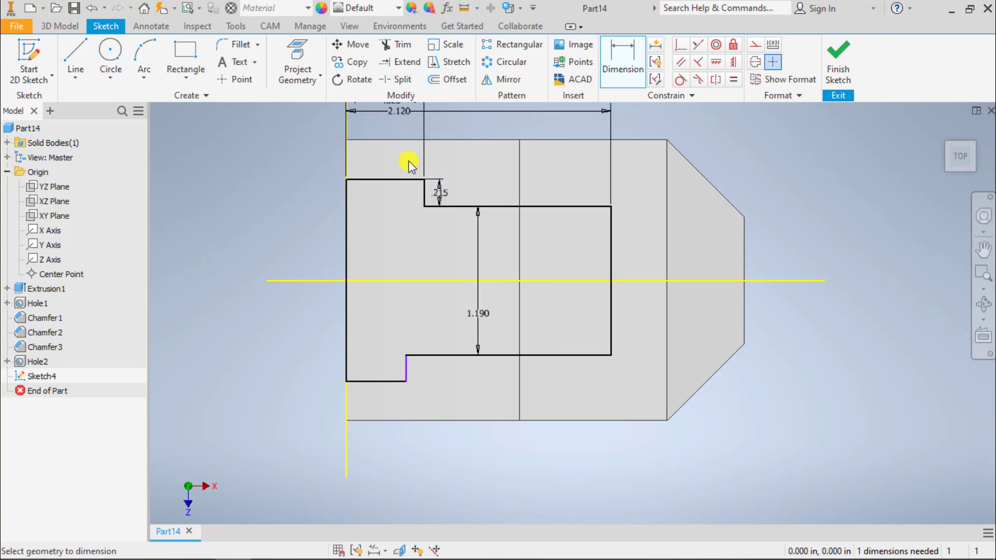
middle_drag(425, 261, 413, 267)
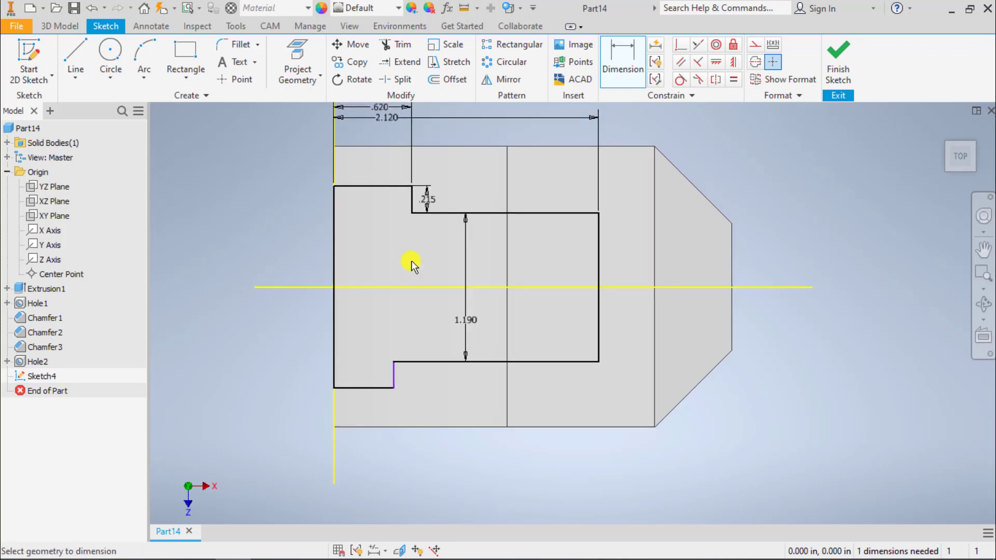
middle_drag(393, 146, 399, 187)
mouse_move(377, 136)
mouse_down()
mouse_move(388, 141)
mouse_move(386, 173)
mouse_up()
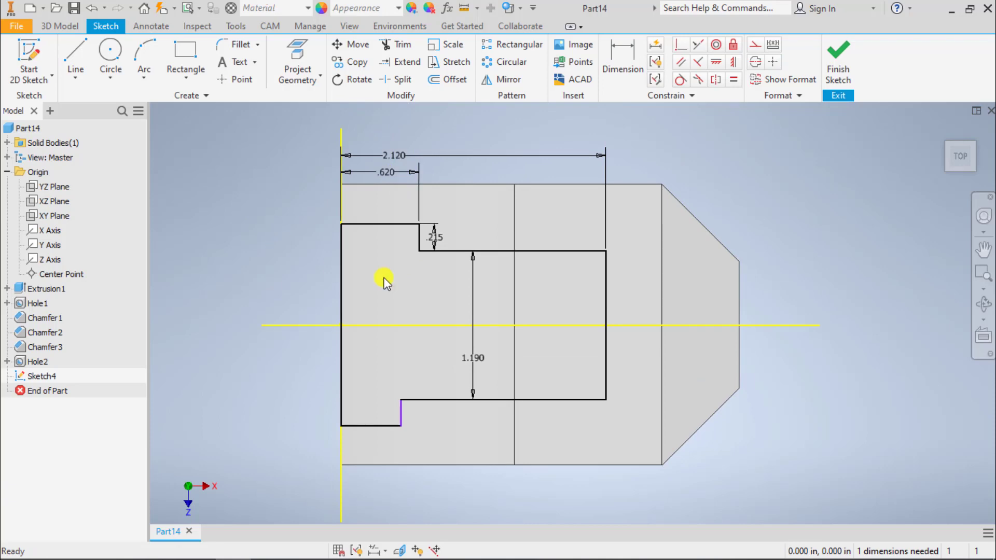
click(375, 424)
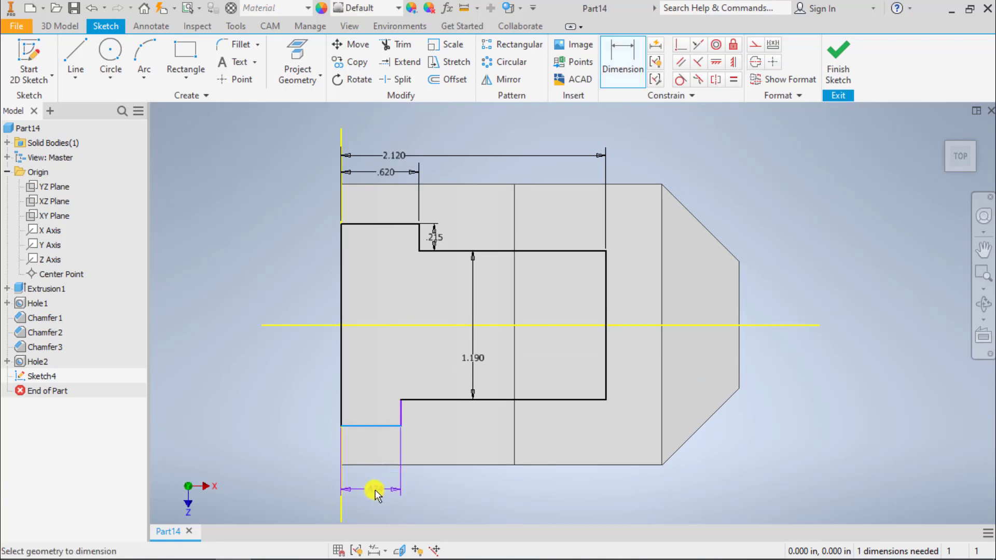
click(378, 489)
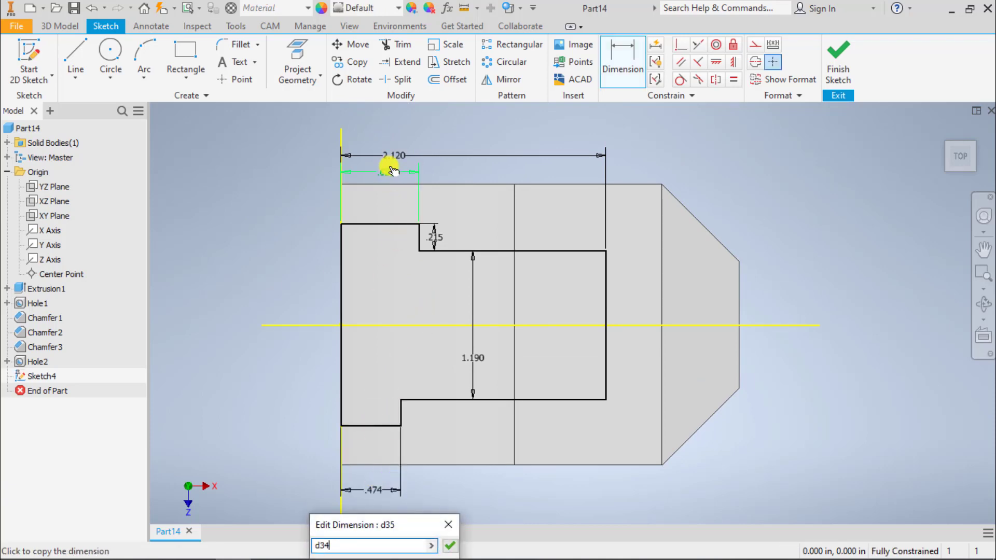
key(Return)
key(Escape)
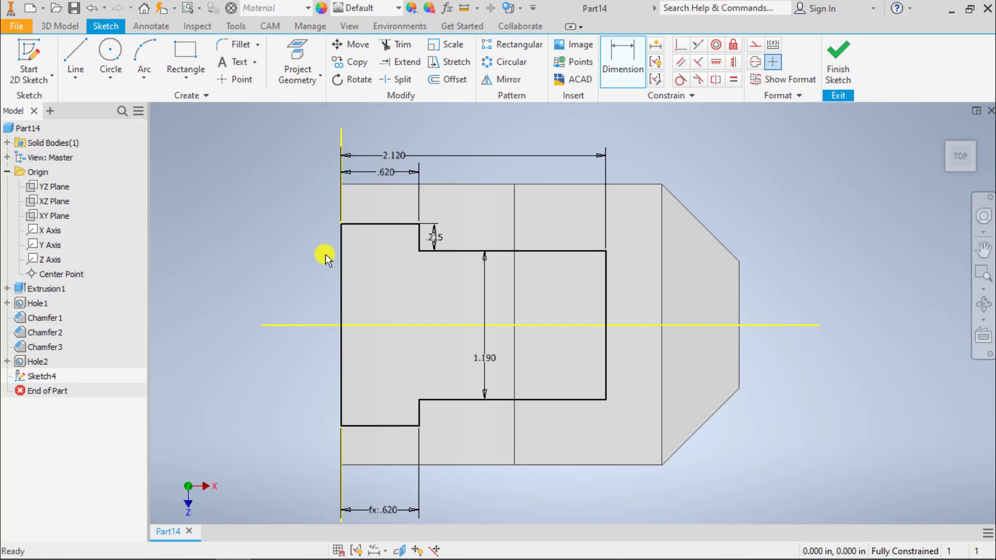
Finish Sketch4 and compare the model against the reference PDF drawing
click(838, 58)
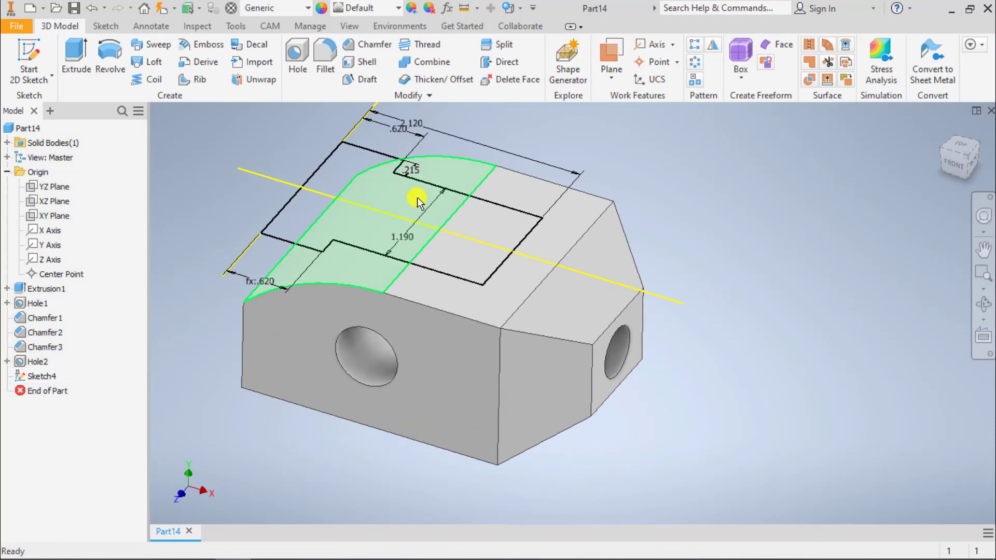
key(alt+Tab)
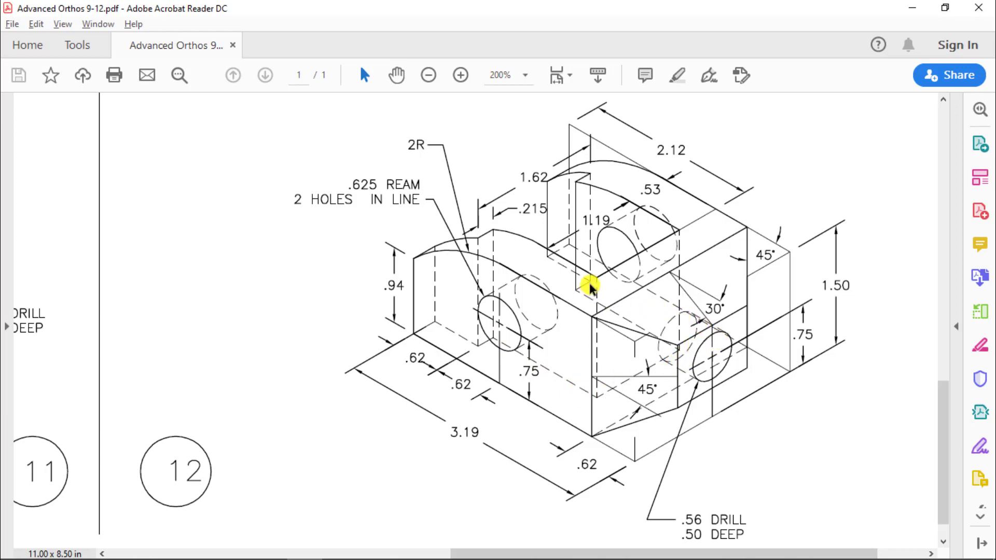
key(alt+Tab)
Extrude both T-sketch profiles as a Through All cut, then return to Home view
key(e)
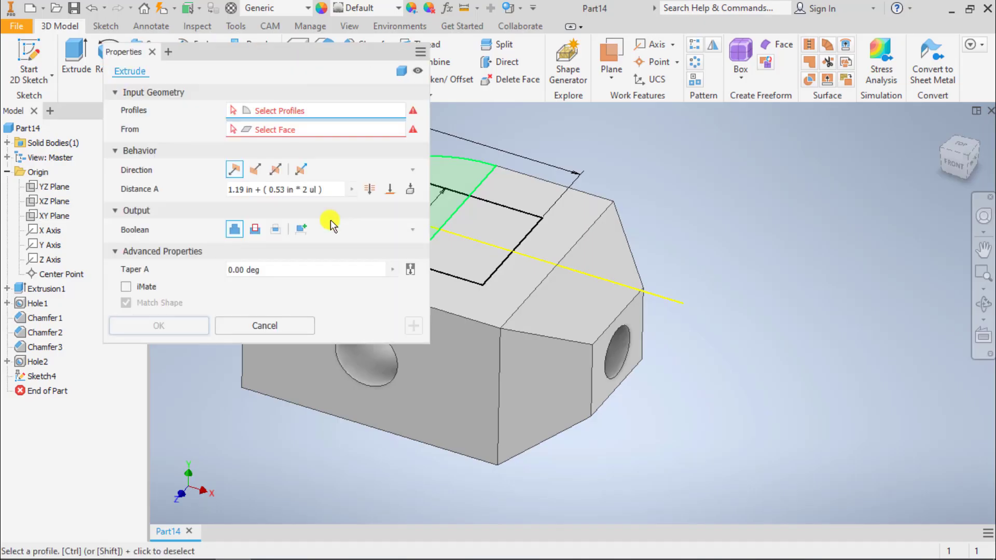
middle_drag(494, 229, 734, 259)
click(572, 253)
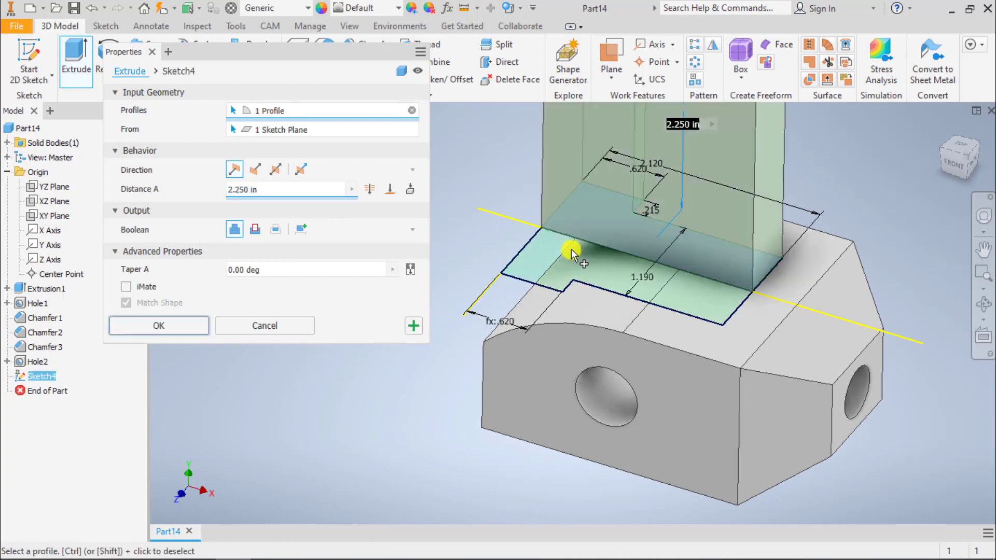
click(537, 257)
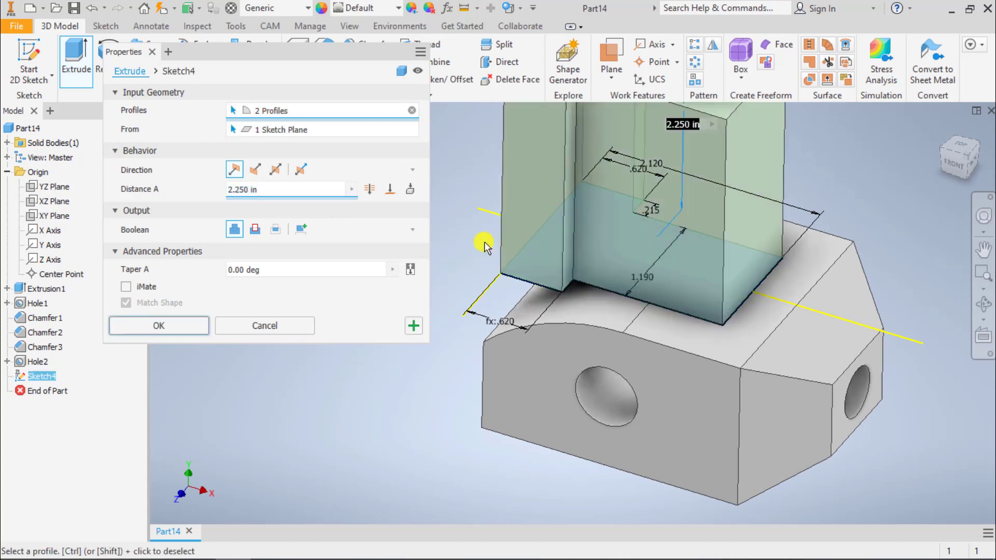
click(256, 229)
click(369, 188)
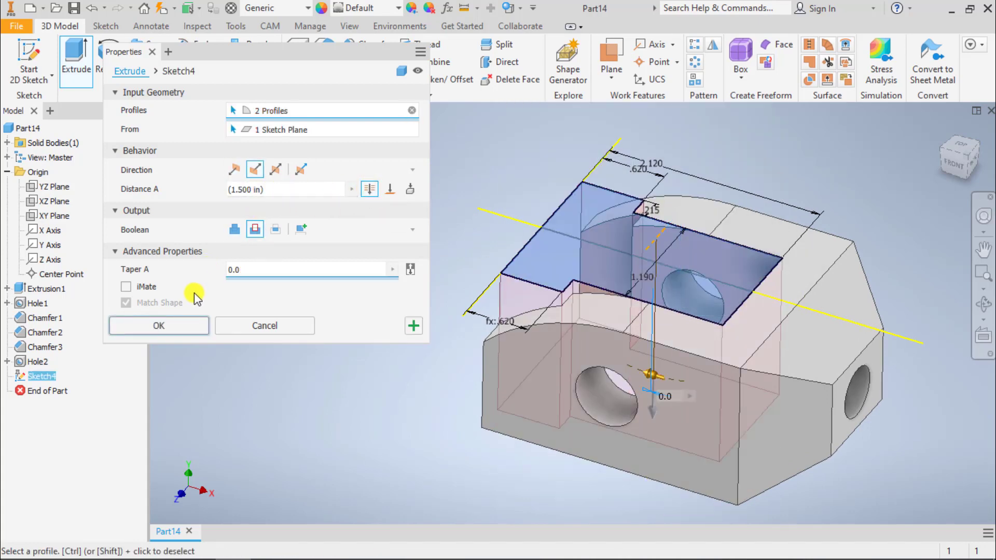
click(159, 325)
key(F6)
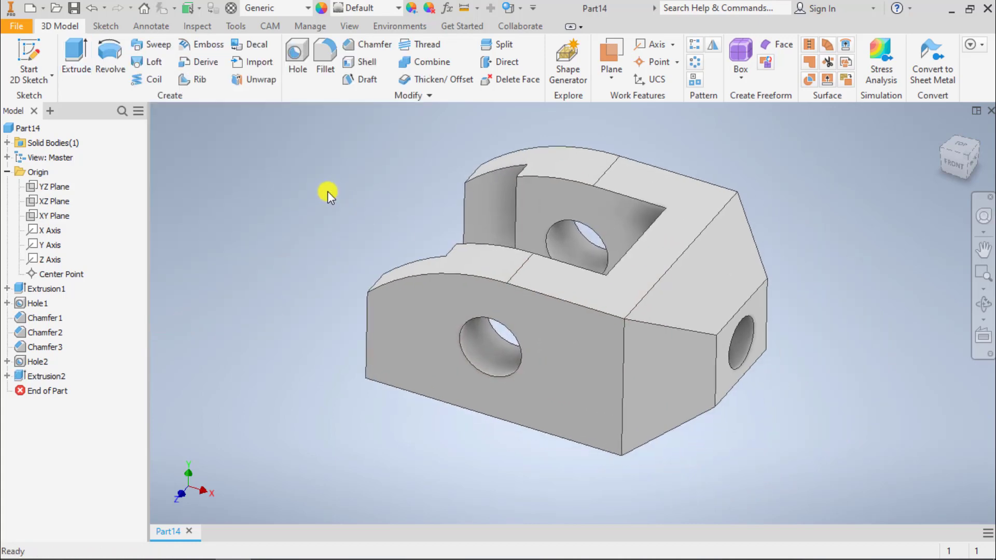